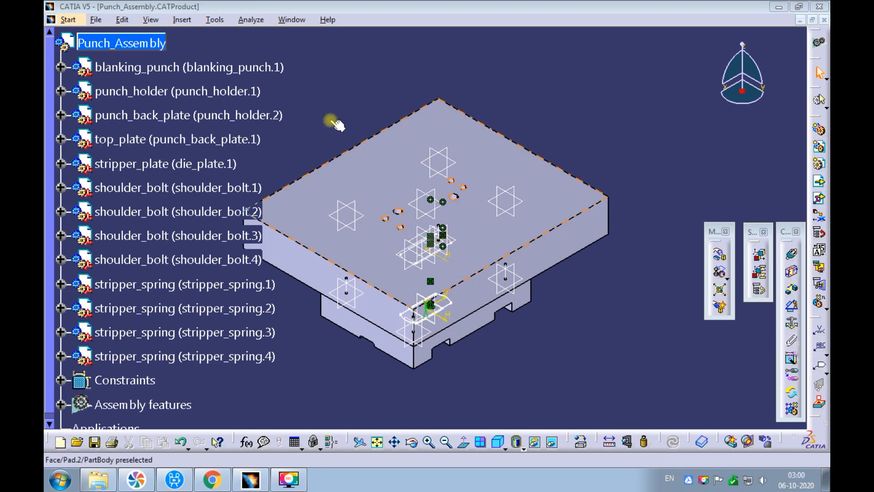
# - Hide the top plate in the punch assembly and open the stripper plate part in its own window
pyautogui.rightClick(248, 139)
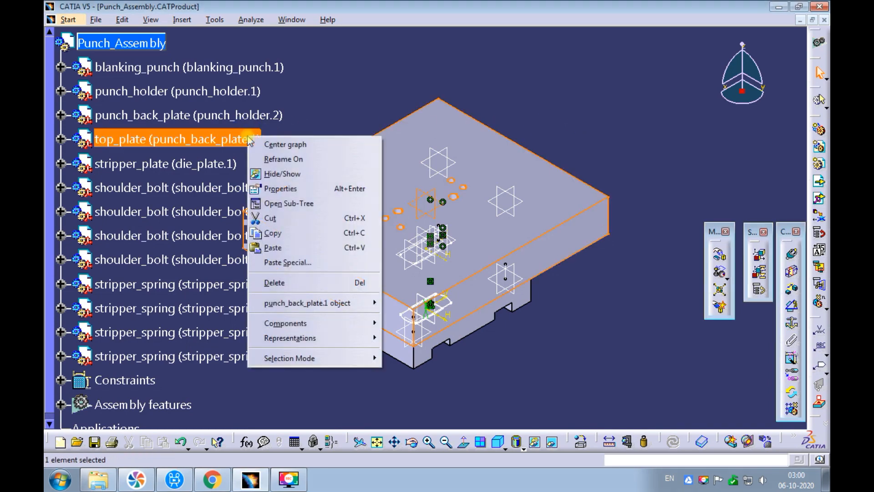
pyautogui.click(276, 173)
pyautogui.keyDown('ctrl'); pyautogui.moveTo(367, 149); pyautogui.dragTo(392, 122, button='middle'); pyautogui.keyUp('ctrl')
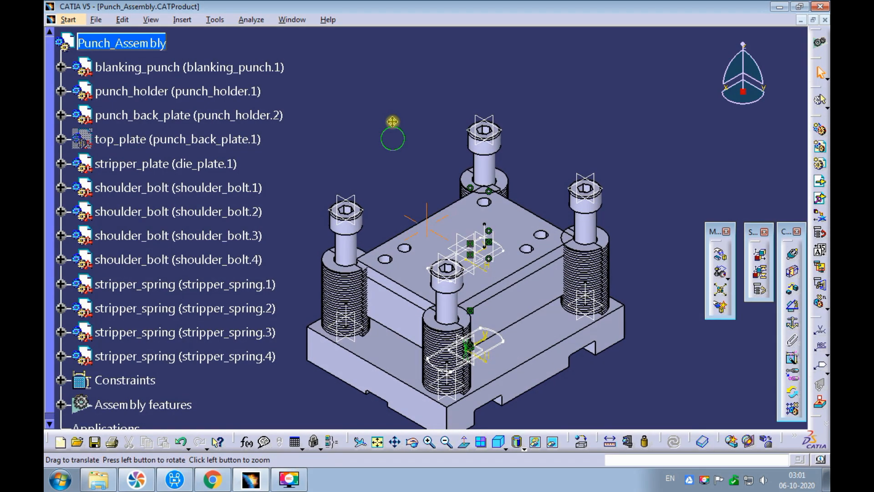
pyautogui.moveTo(392, 122); pyautogui.dragTo(389, 93, button='middle')
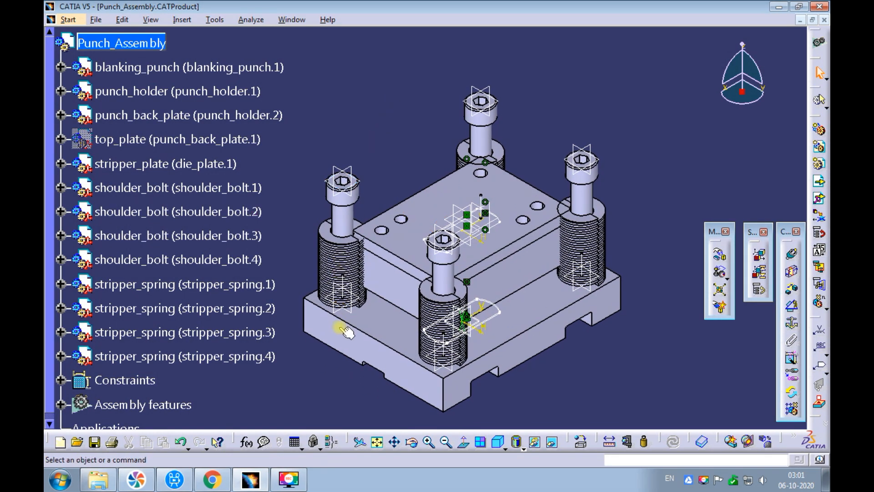
pyautogui.rightClick(339, 337)
pyautogui.moveTo(387, 325)
pyautogui.click(460, 337)
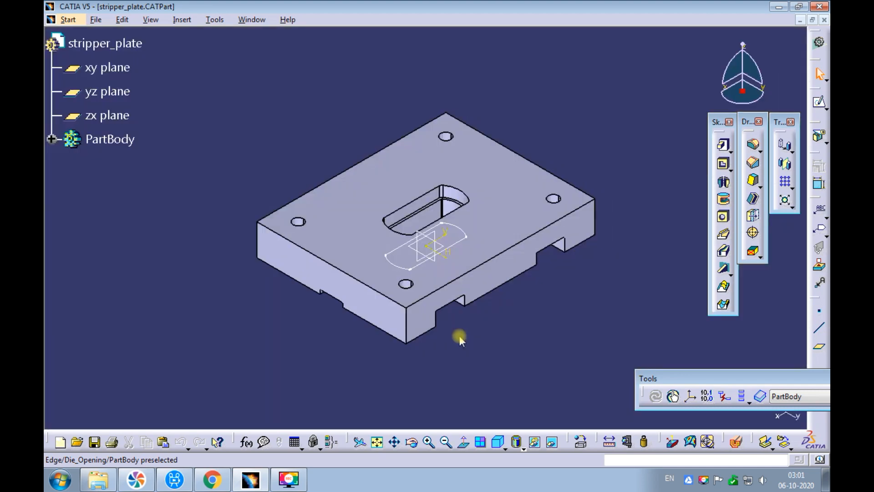
# - Set both 60 mm offsets across the stripper plate's width to 80 mm in its base pad
pyautogui.doubleClick(486, 138)
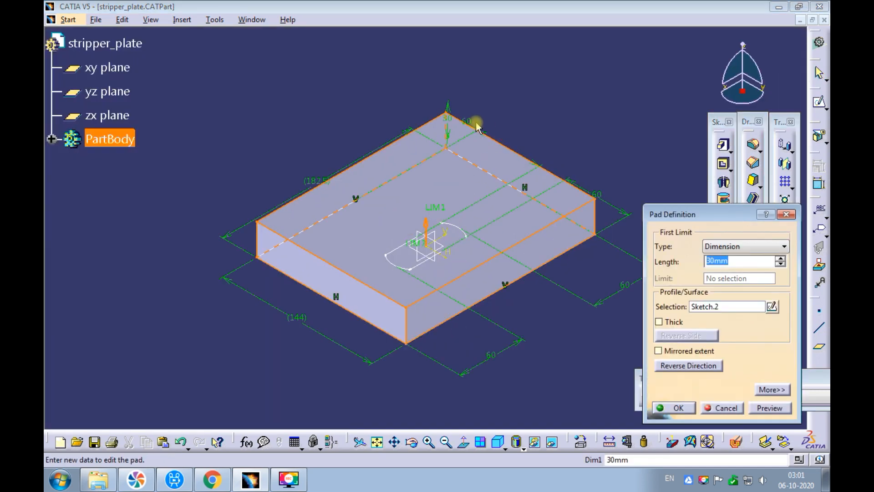
pyautogui.doubleClick(467, 123)
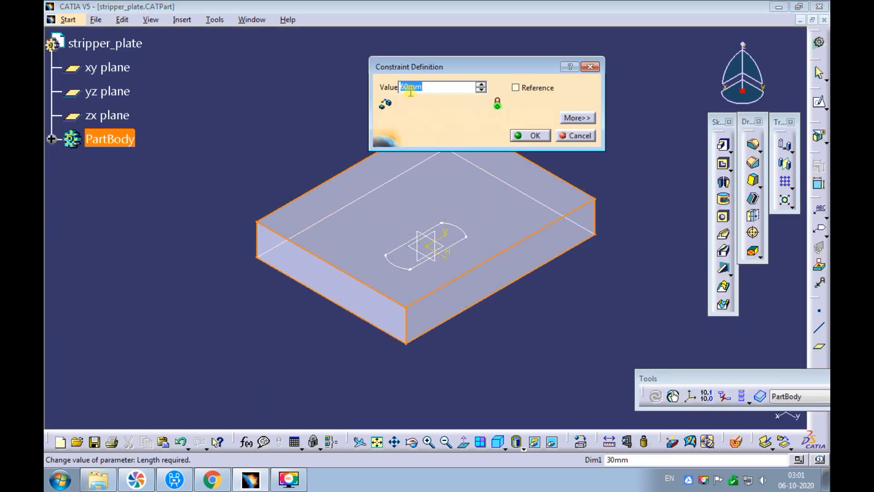
pyautogui.write('60+20')
pyautogui.press('Return')
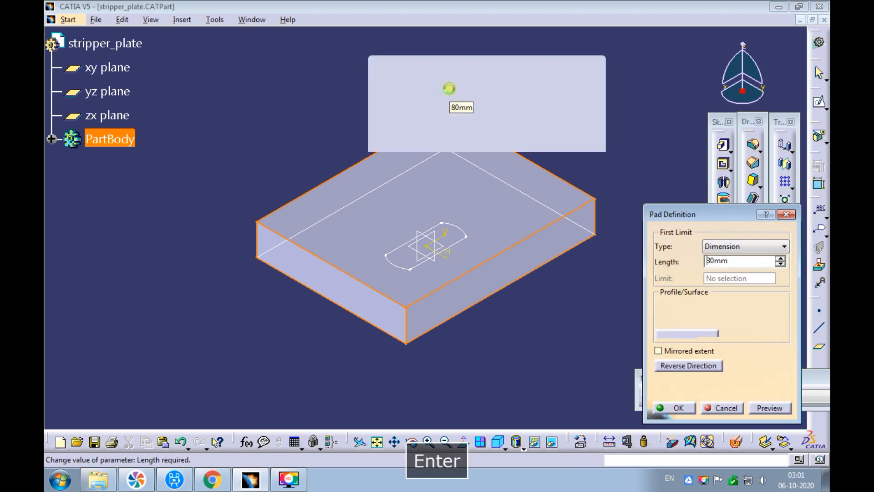
pyautogui.doubleClick(598, 195)
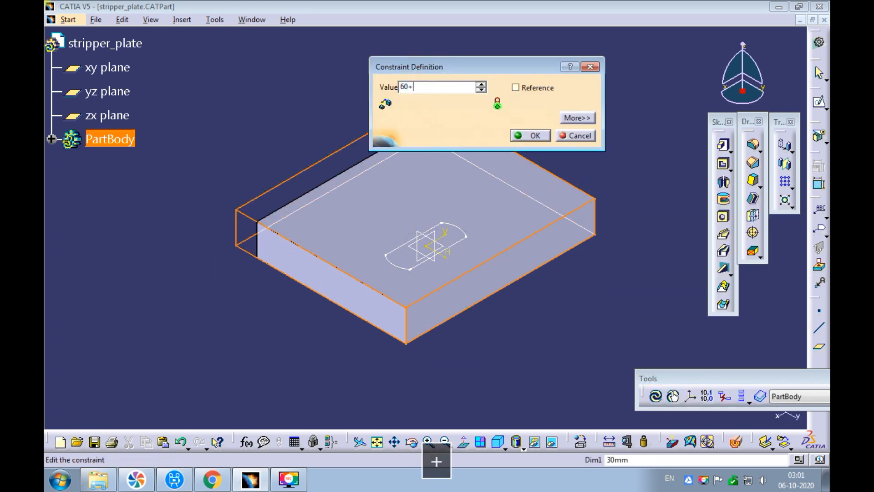
pyautogui.write('60+20')
pyautogui.press('Return')
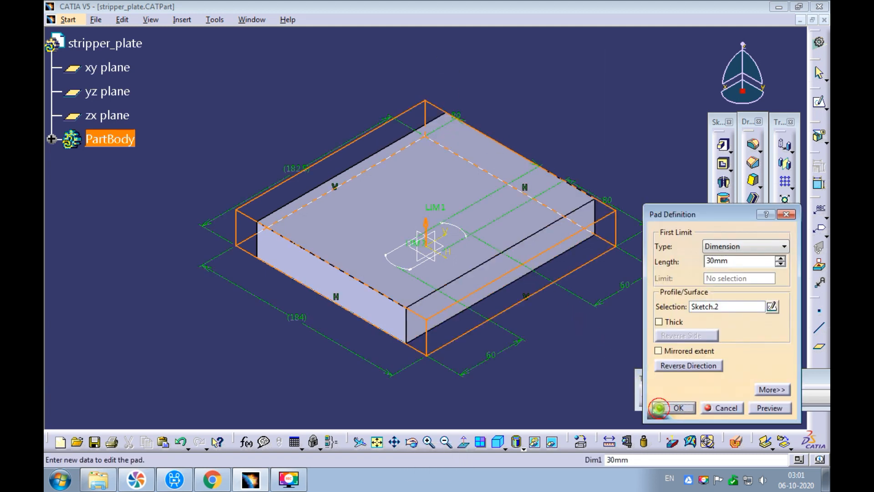
pyautogui.middleClick(582, 361)
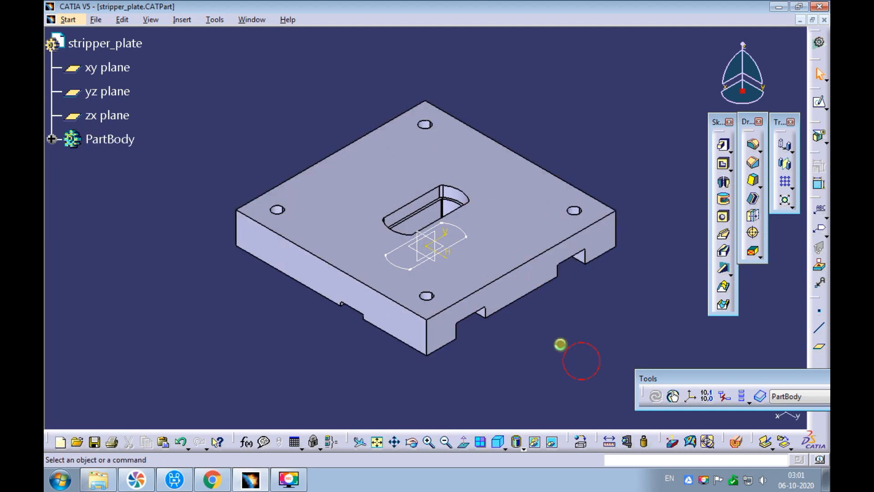
# - Return to the Punch_Assembly window and update the assembly
pyautogui.click(251, 20)
pyautogui.click(264, 129)
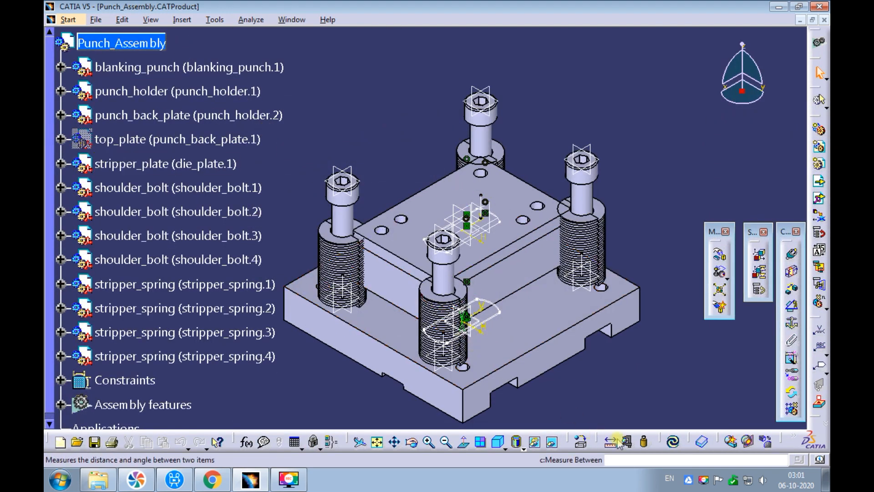
pyautogui.click(672, 442)
# - Measure the minimum distance between a stripper spring and the nearest vertical edge of the punch back plate
pyautogui.moveTo(371, 129); pyautogui.dragTo(459, 73, button='middle')
pyautogui.click(609, 442)
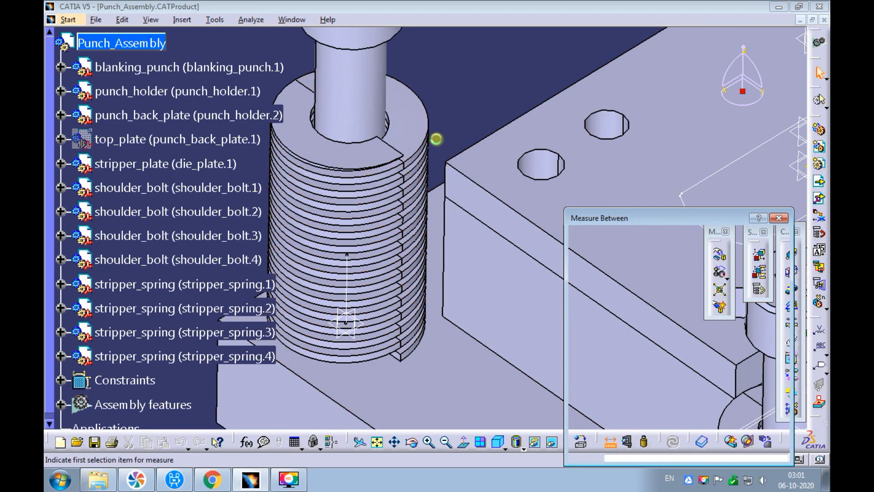
pyautogui.click(437, 149)
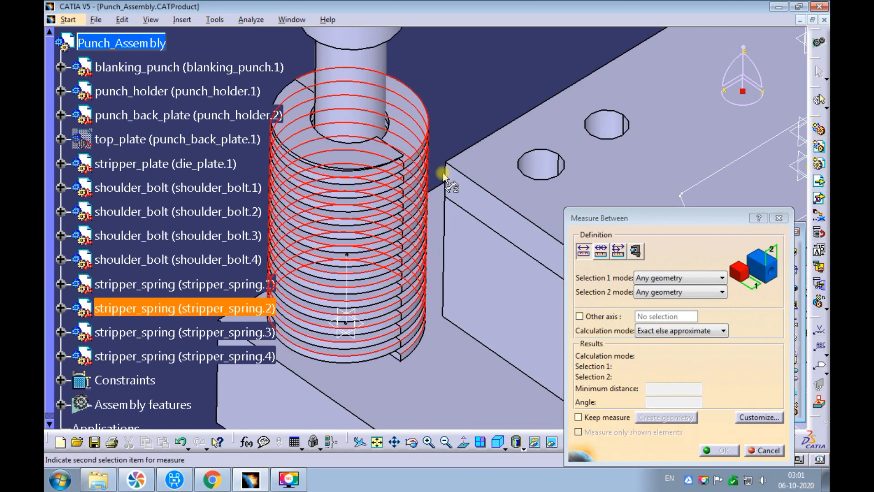
pyautogui.click(444, 171)
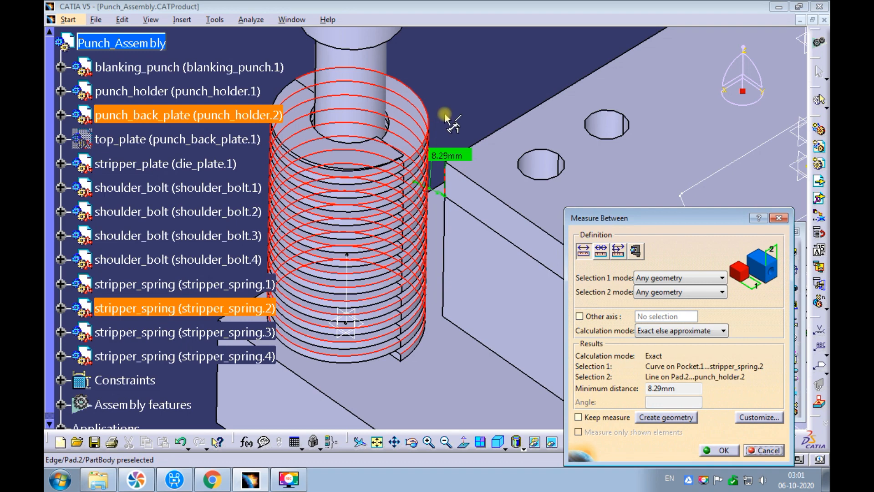
pyautogui.keyDown('ctrl'); pyautogui.moveTo(452, 115); pyautogui.dragTo(456, 89, button='middle'); pyautogui.keyUp('ctrl')
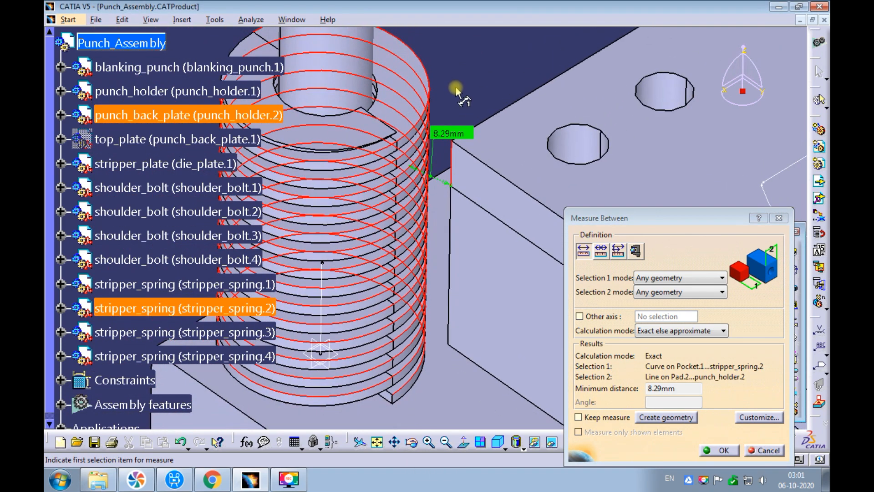
pyautogui.click(755, 451)
pyautogui.click(499, 442)
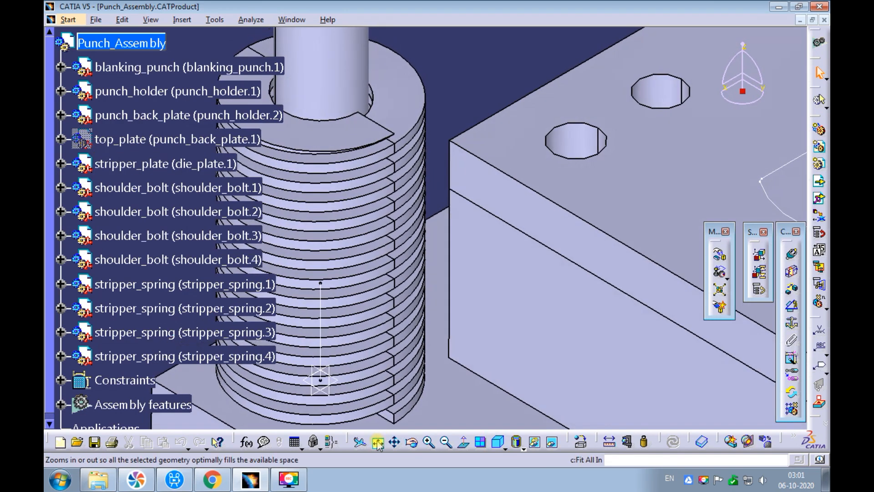
pyautogui.click(377, 441)
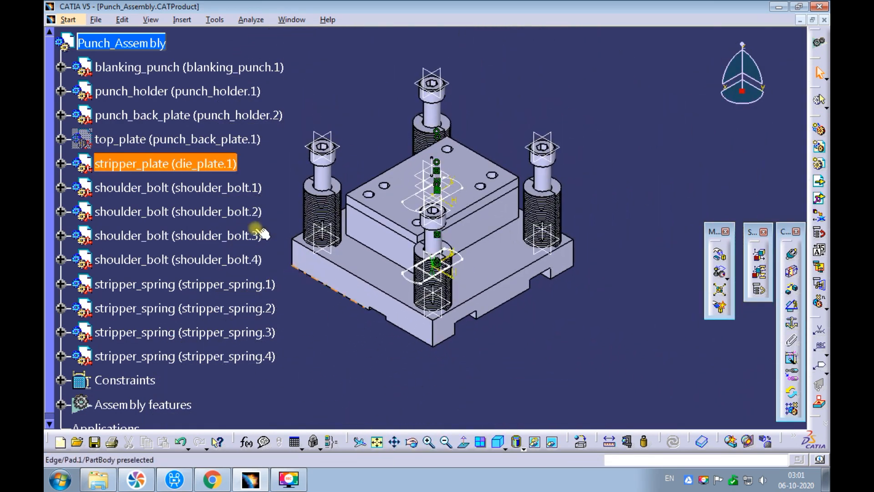
# - Show the top plate again and open its part in its own window
pyautogui.rightClick(155, 142)
pyautogui.click(188, 178)
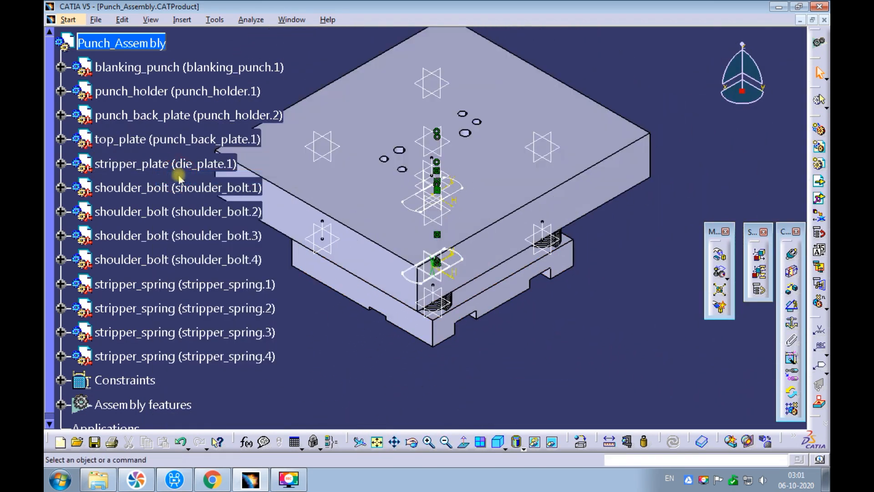
pyautogui.rightClick(550, 97)
pyautogui.moveTo(571, 253)
pyautogui.click(683, 274)
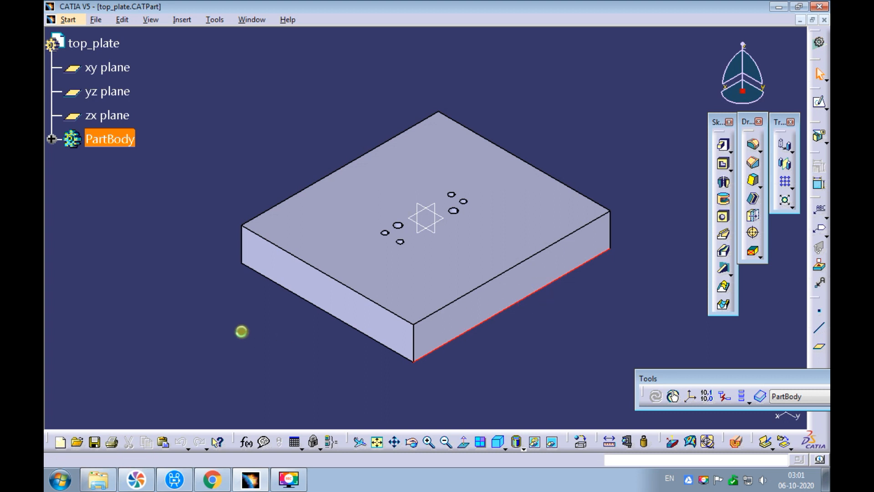
# - Set the 115.25 mm offset across the top plate's width to 135.25 mm in its base pad
pyautogui.doubleClick(199, 273)
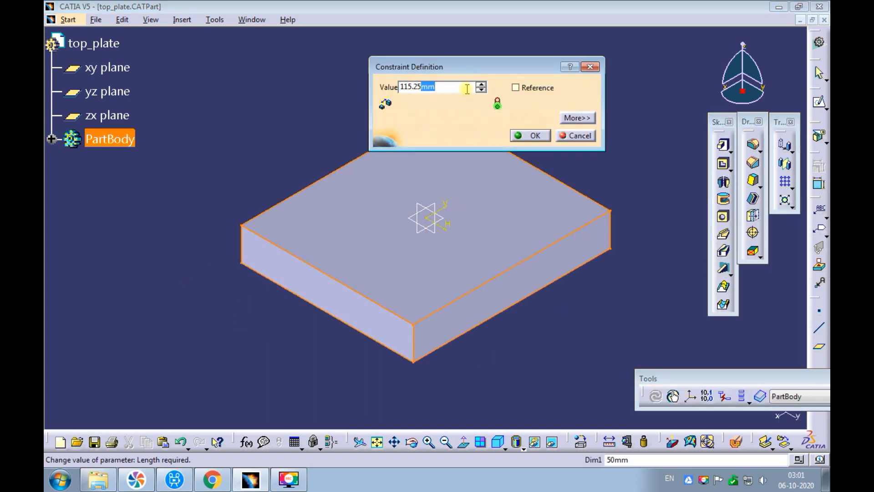
pyautogui.write('+2')
pyautogui.press('Return')
pyautogui.press('Return')
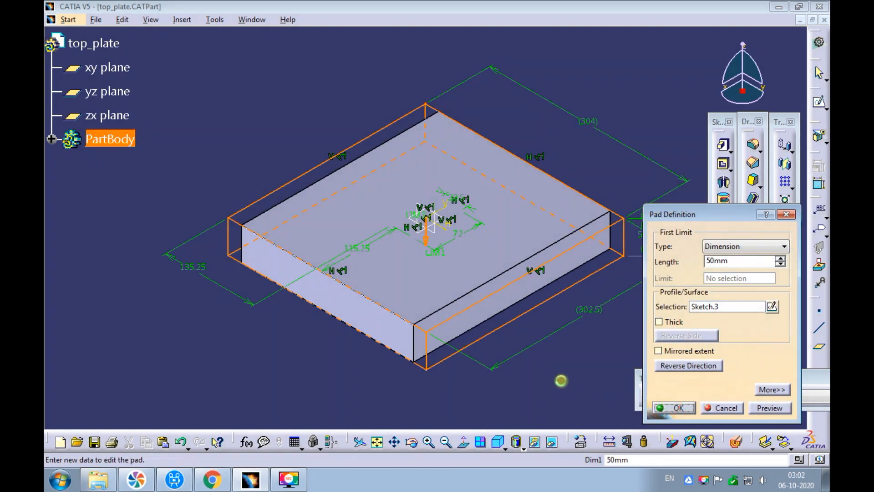
pyautogui.press('Return')
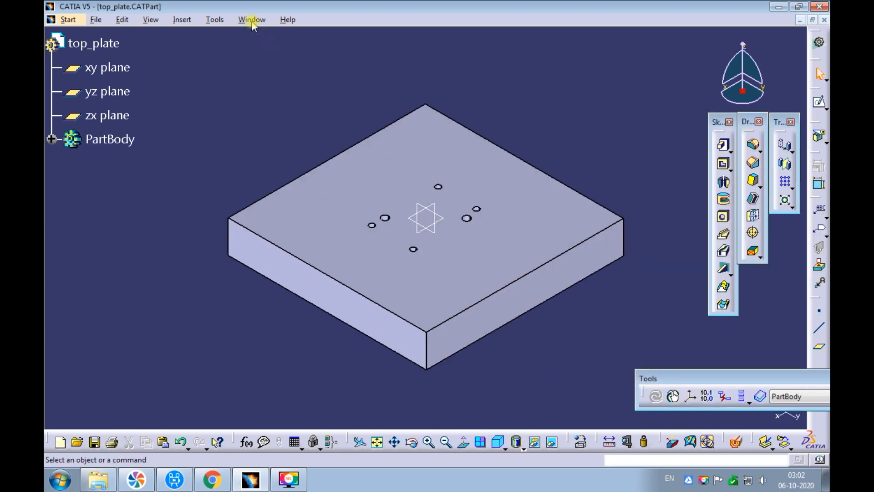
# - Return to the Punch_Assembly window and fit the whole assembly in view
pyautogui.click(253, 22)
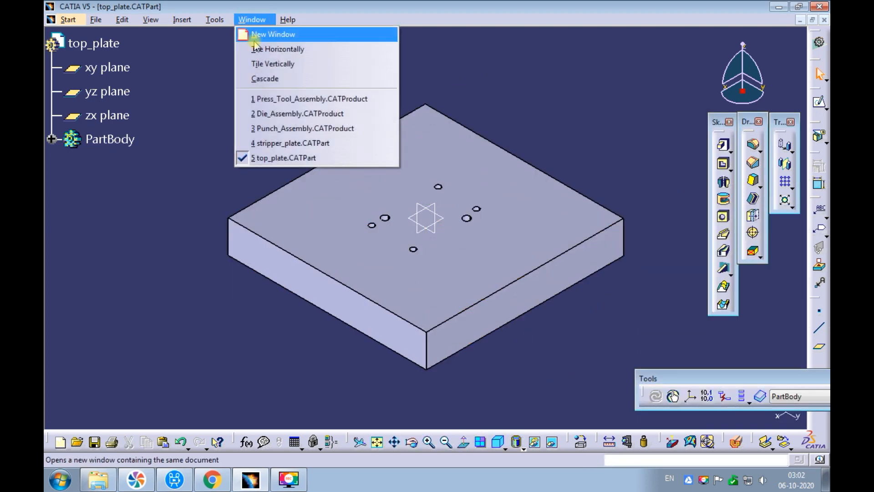
pyautogui.click(265, 129)
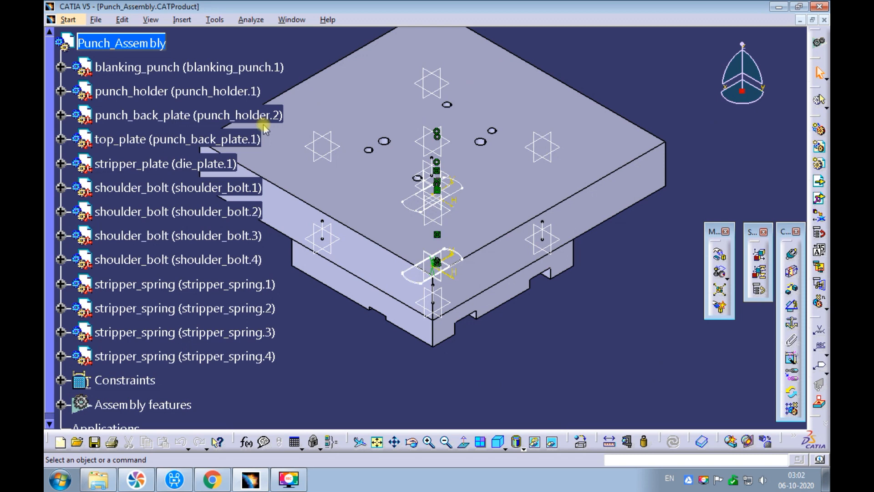
pyautogui.click(376, 444)
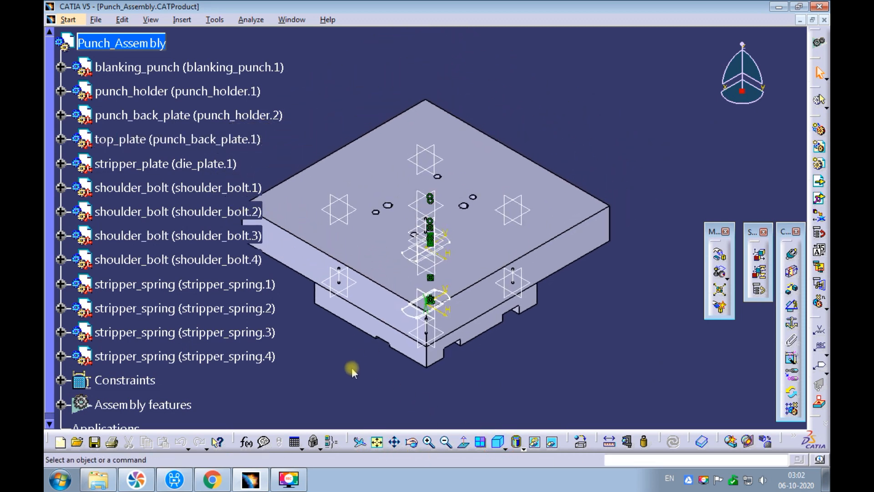
# - Save all modified documents together
pyautogui.hotkey('ctrl', 's')
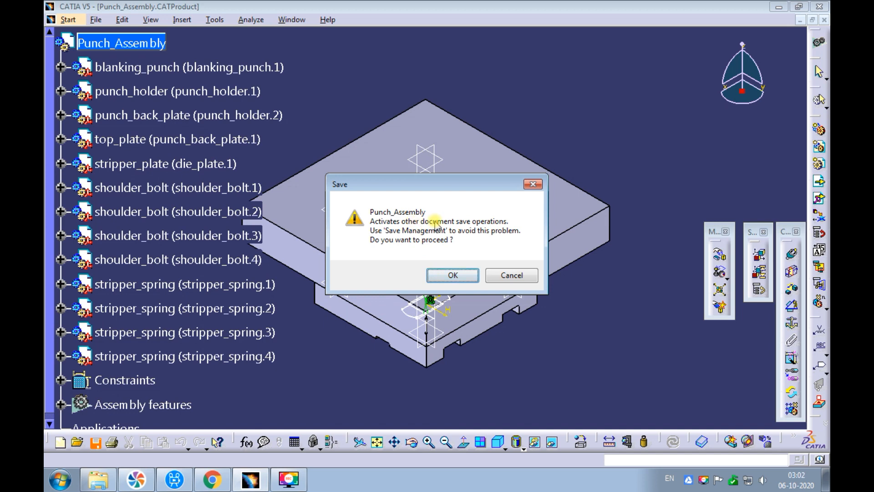
pyautogui.press('Escape')
pyautogui.click(95, 20)
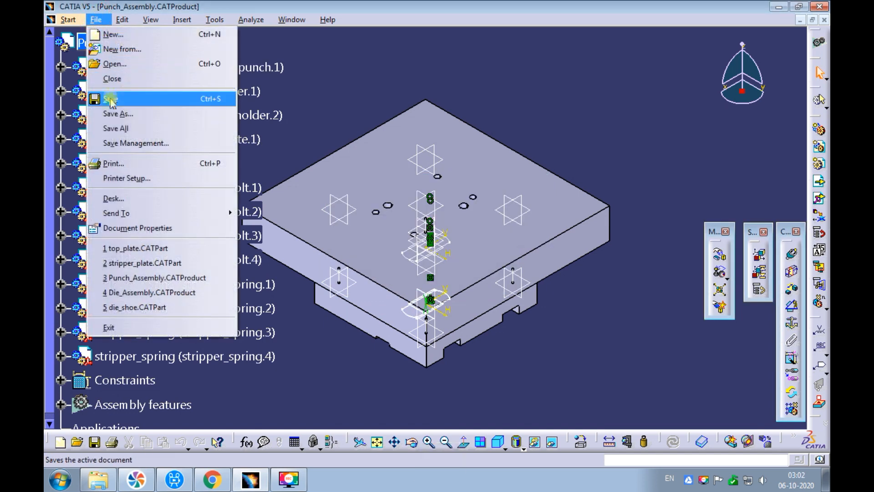
pyautogui.click(111, 128)
pyautogui.click(408, 265)
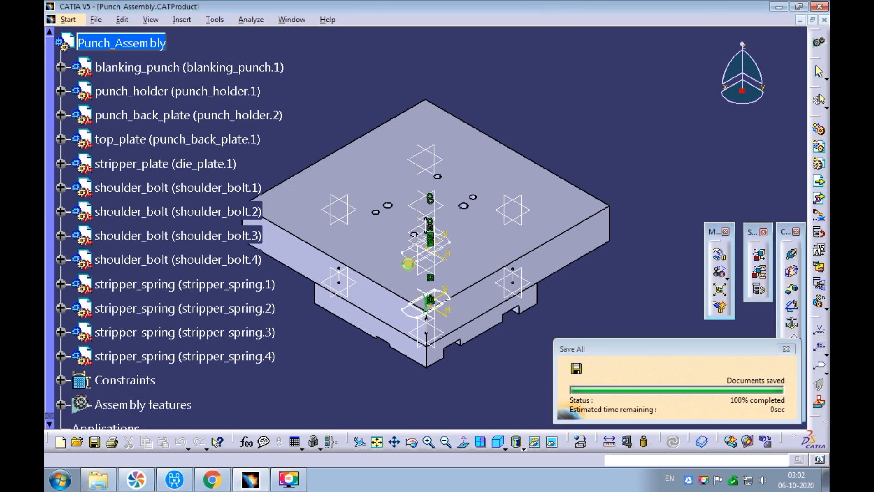
# - Close the top_plate and stripper_plate part windows
pyautogui.click(292, 20)
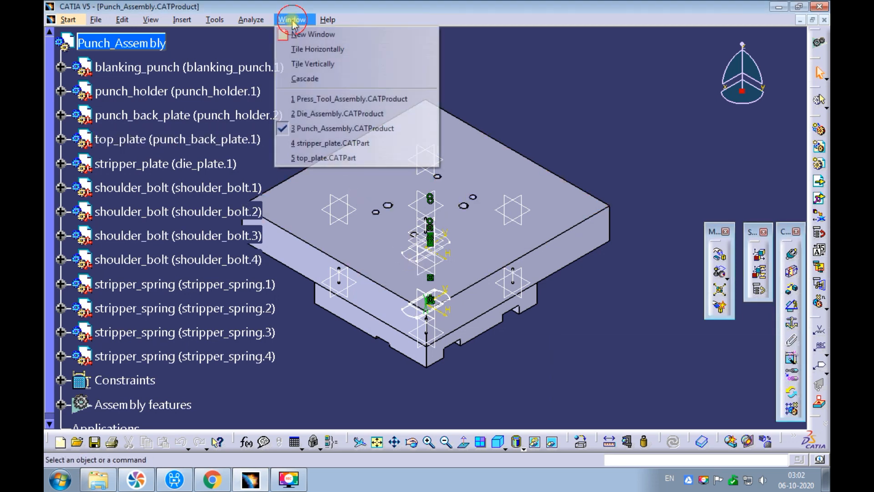
pyautogui.click(314, 158)
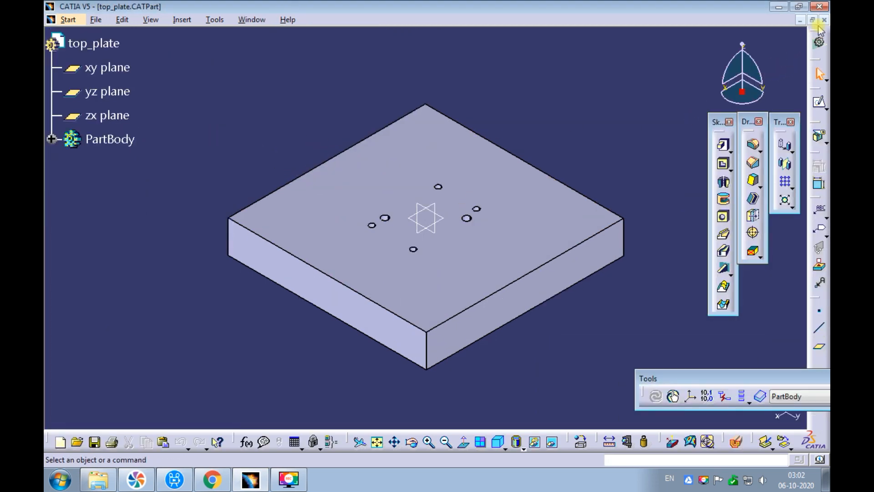
pyautogui.hotkey('ctrl', 'F4')
pyautogui.click(292, 20)
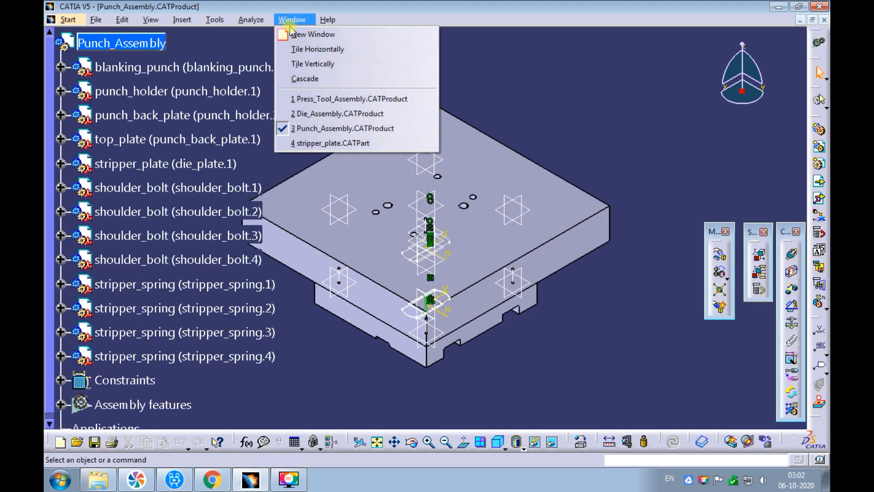
pyautogui.click(303, 143)
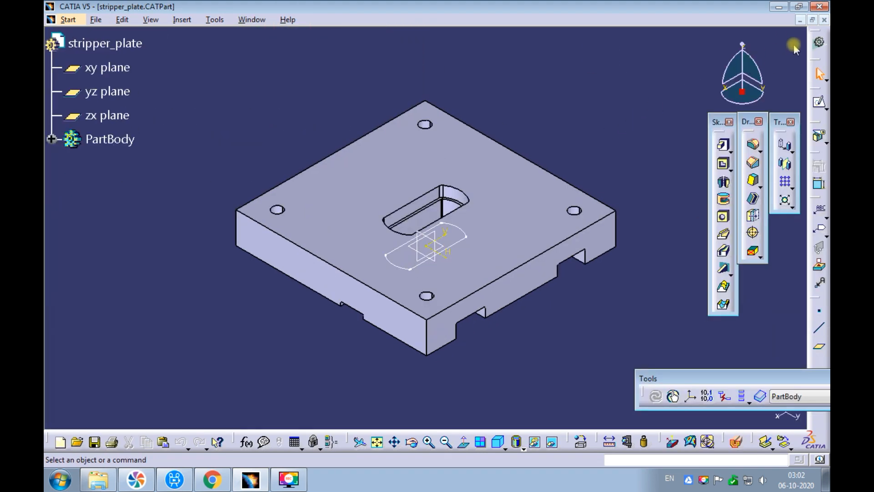
pyautogui.click(823, 19)
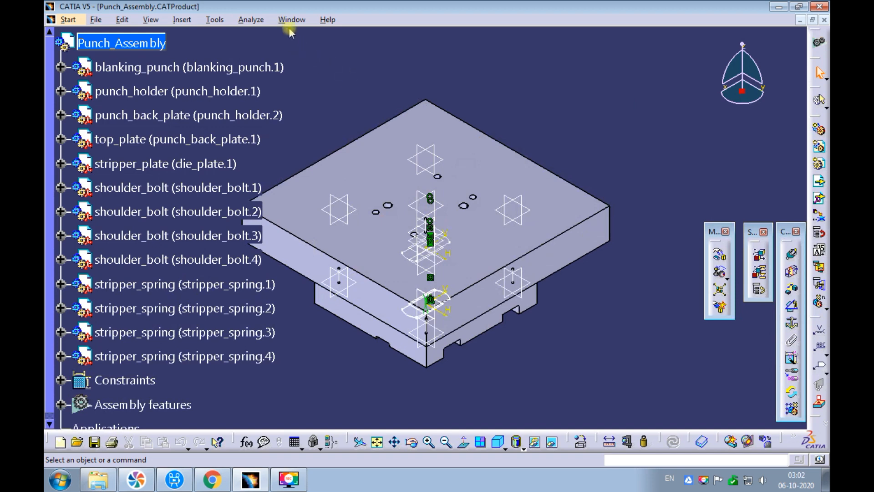
# - Switch to the Press_Tool_Assembly window and show the complete press tool in the multi-view layout
pyautogui.click(292, 20)
pyautogui.click(299, 96)
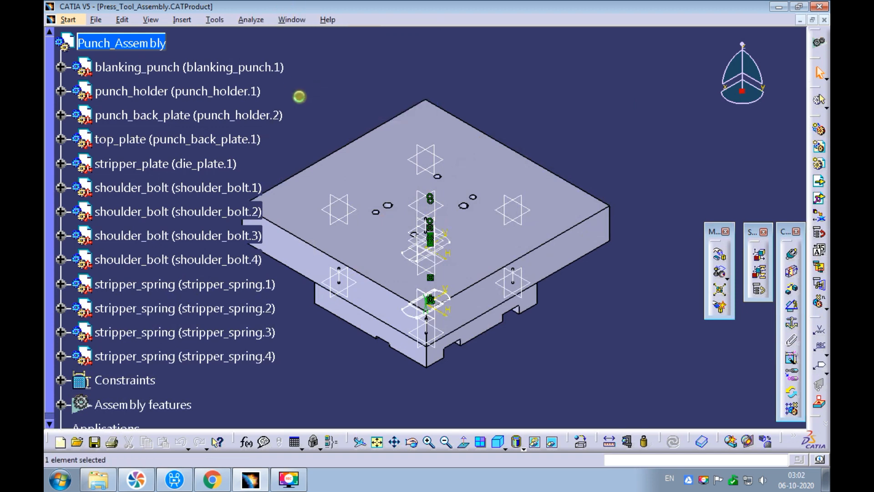
pyautogui.keyDown('ctrl'); pyautogui.moveTo(320, 240); pyautogui.dragTo(362, 148, button='middle'); pyautogui.keyUp('ctrl')
pyautogui.keyDown('ctrl'); pyautogui.moveTo(374, 324); pyautogui.dragTo(362, 283, button='middle'); pyautogui.keyUp('ctrl')
pyautogui.click(480, 442)
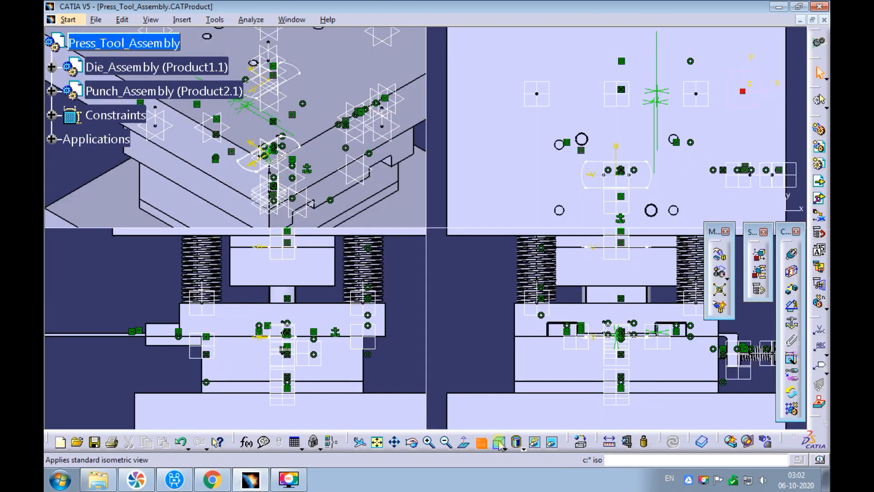
# - Restore the single isometric view, fit the whole press tool in it, and switch to the Die_Assembly window
pyautogui.click(483, 441)
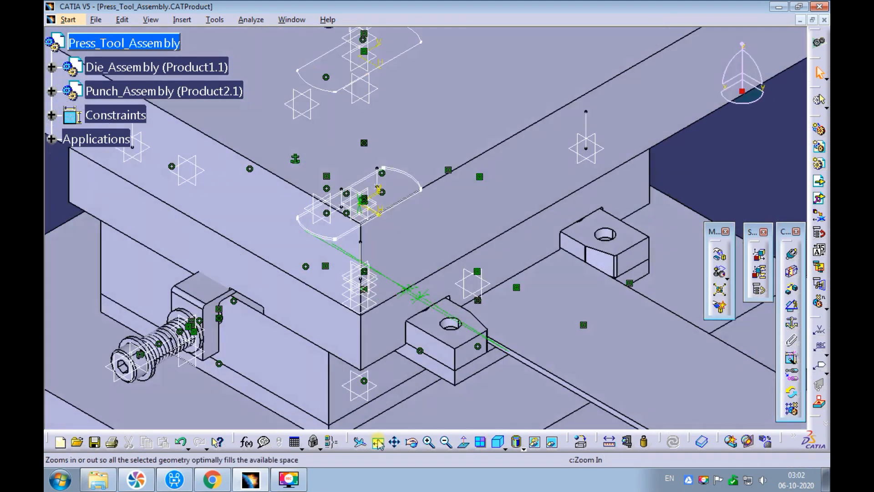
pyautogui.click(378, 441)
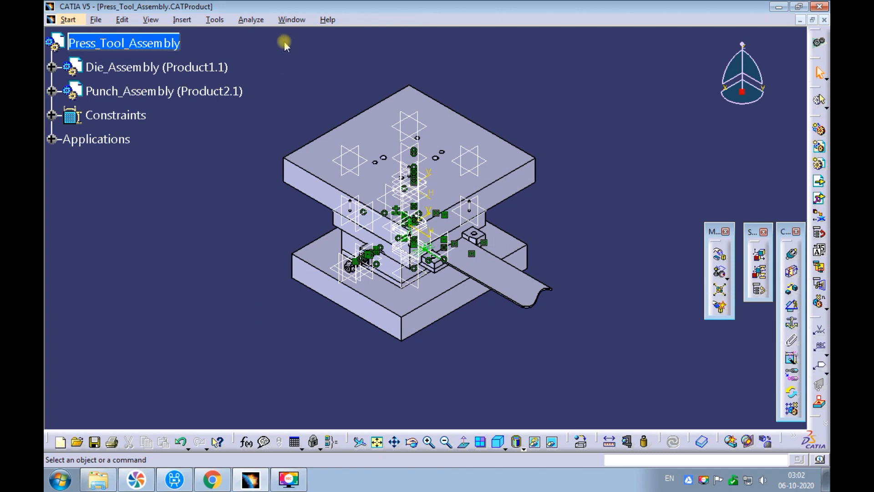
pyautogui.click(292, 20)
pyautogui.click(293, 112)
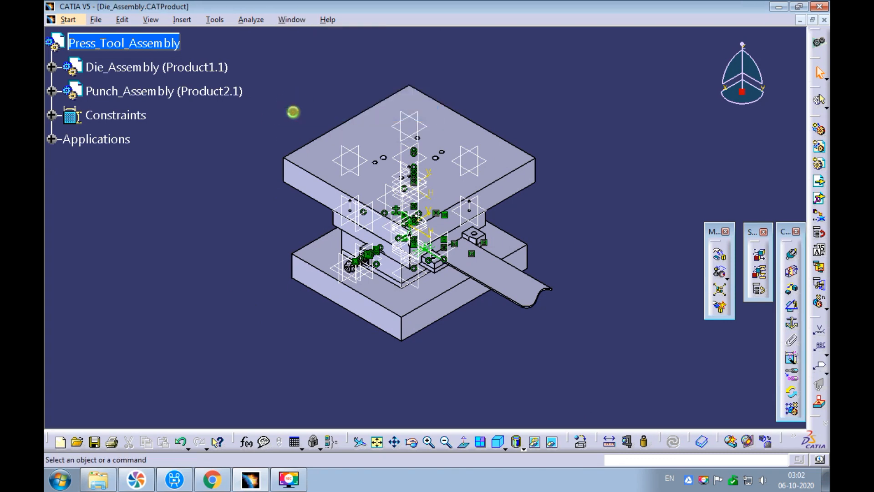
# - Open the die_plate part from the die assembly in its own window
pyautogui.moveTo(435, 135); pyautogui.dragTo(369, 130, button='middle')
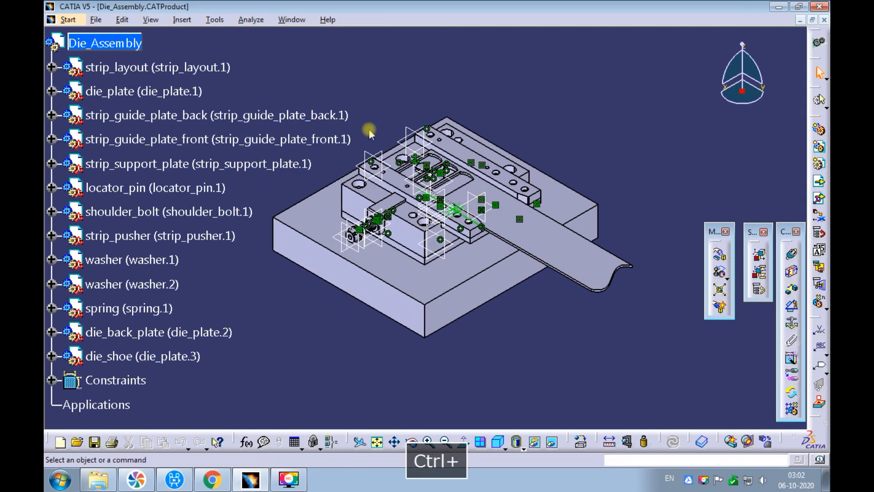
pyautogui.rightClick(351, 206)
pyautogui.click(392, 369)
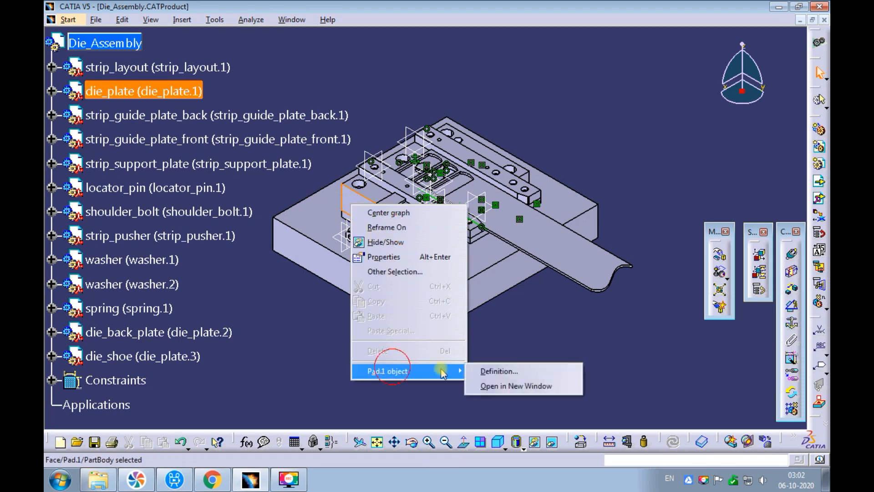
pyautogui.click(476, 385)
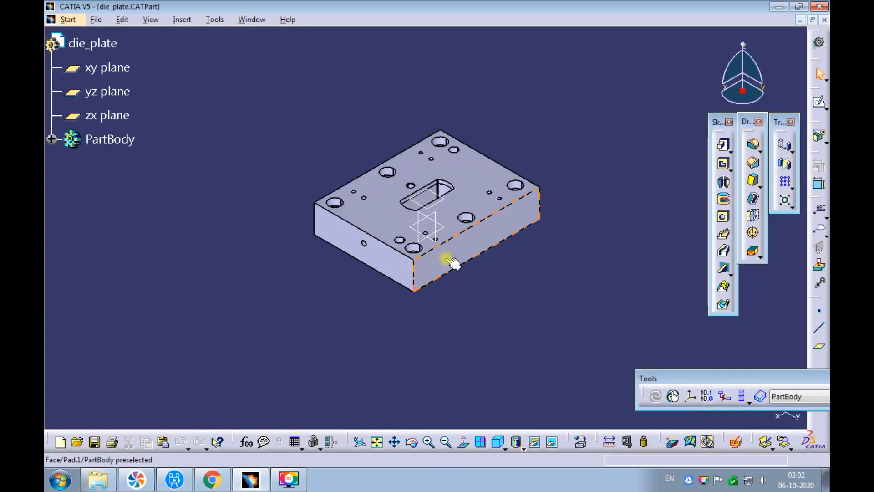
# - Widen the die plate's pad by setting its two 60 mm edge offsets along the H direction to 60+20 mm each
pyautogui.doubleClick(445, 255)
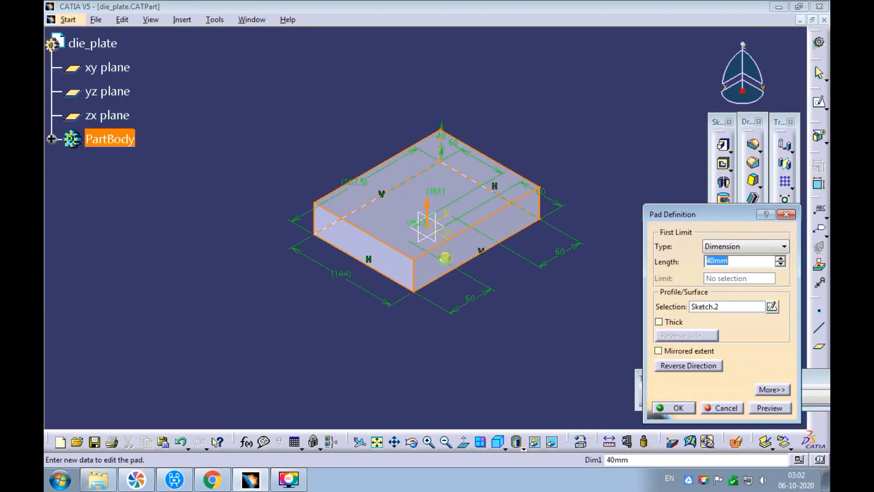
pyautogui.doubleClick(455, 149)
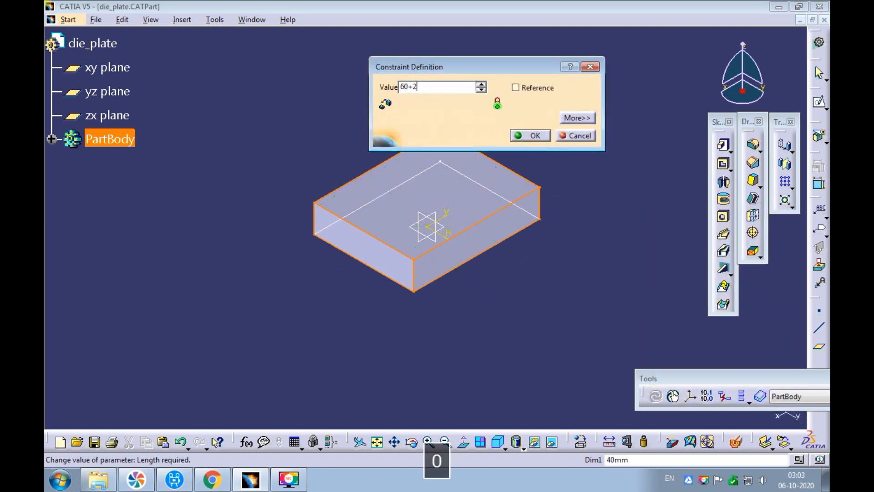
pyautogui.write('60+20')
pyautogui.press('Return')
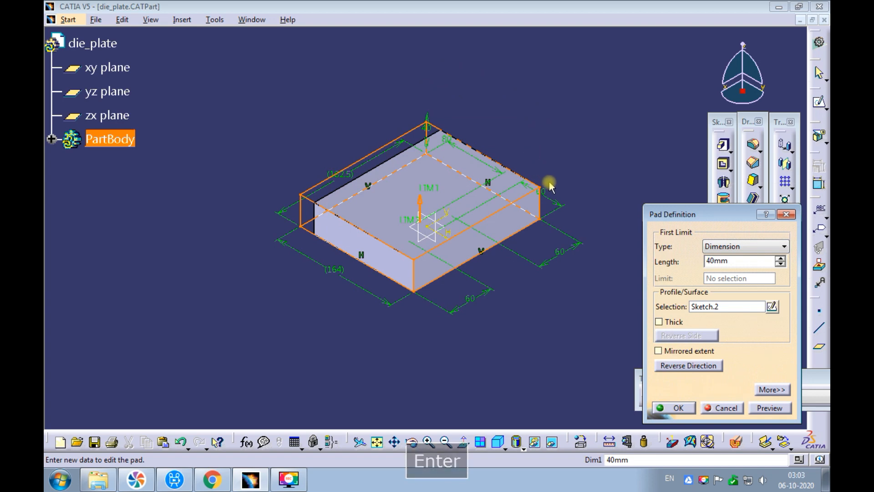
pyautogui.doubleClick(542, 193)
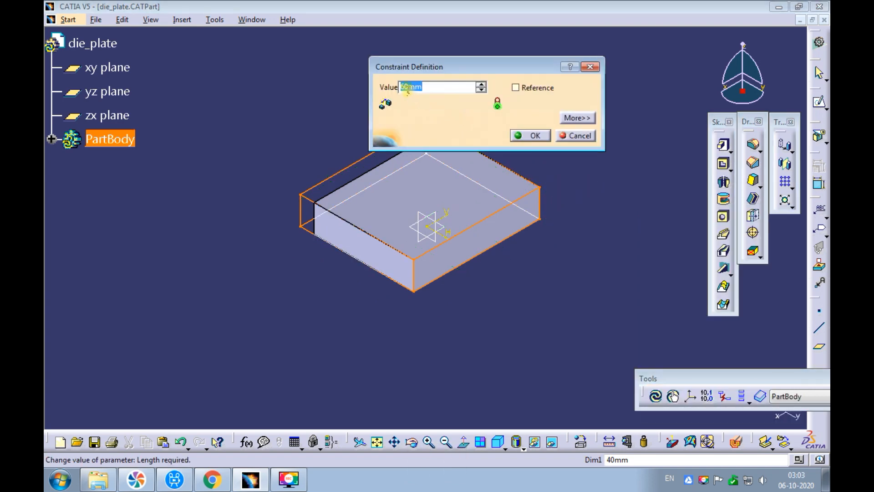
pyautogui.write('+20')
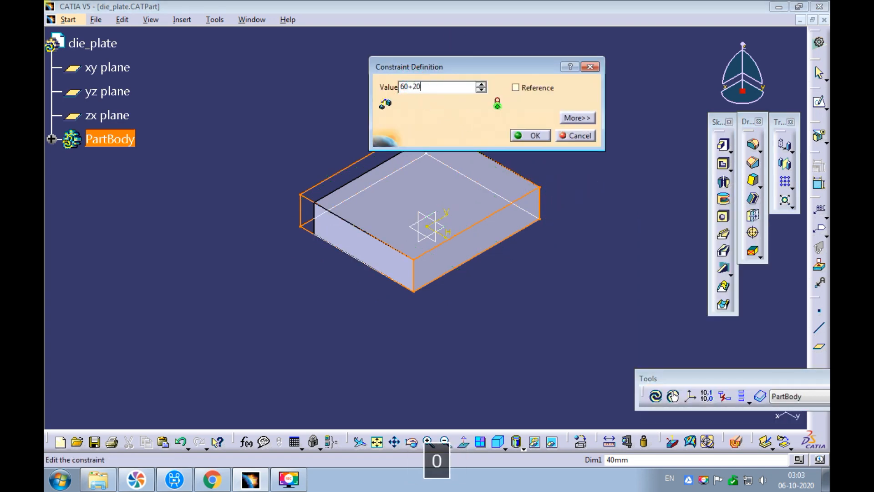
pyautogui.press('Return')
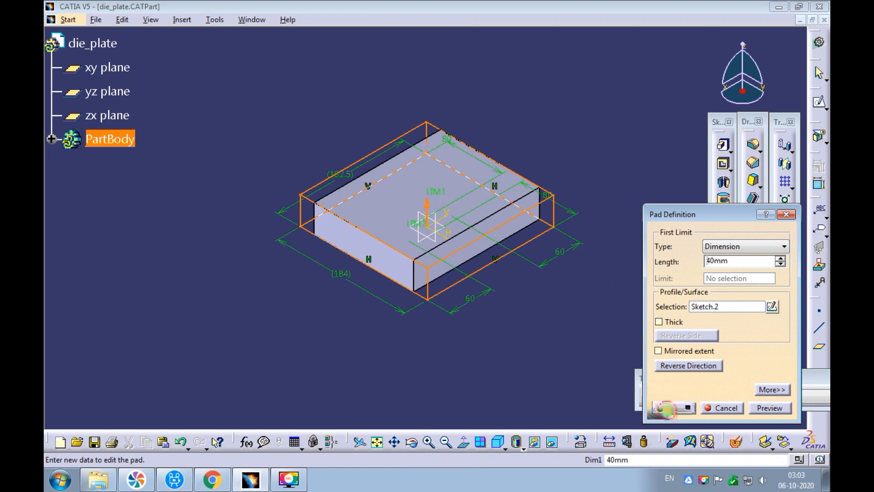
pyautogui.press('Return')
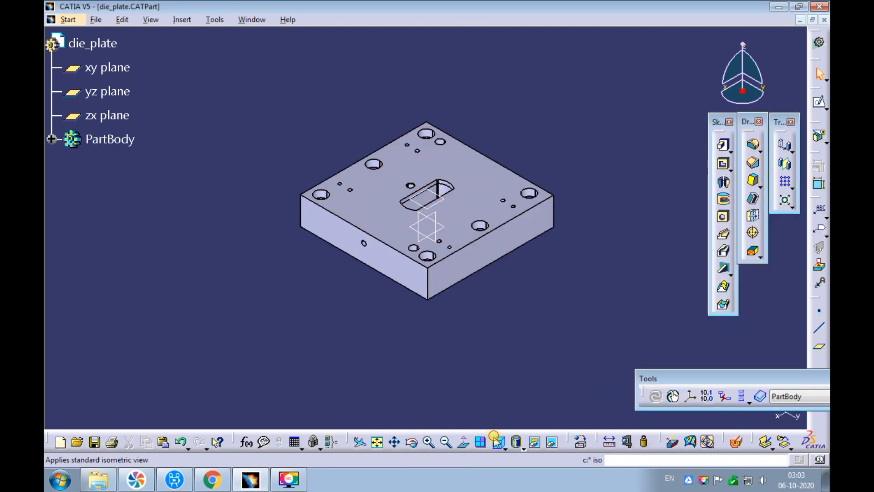
# - View the Press_Tool_Assembly window with the widened die plate, and return to the Die_Assembly window
pyautogui.click(252, 19)
pyautogui.click(263, 100)
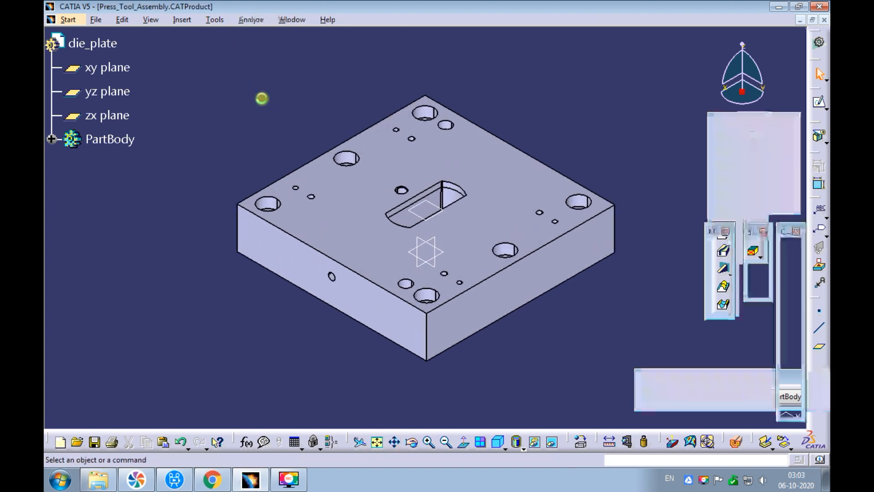
pyautogui.keyDown('ctrl'); pyautogui.moveTo(319, 256); pyautogui.dragTo(329, 207, button='middle'); pyautogui.keyUp('ctrl')
pyautogui.click(292, 19)
pyautogui.click(299, 112)
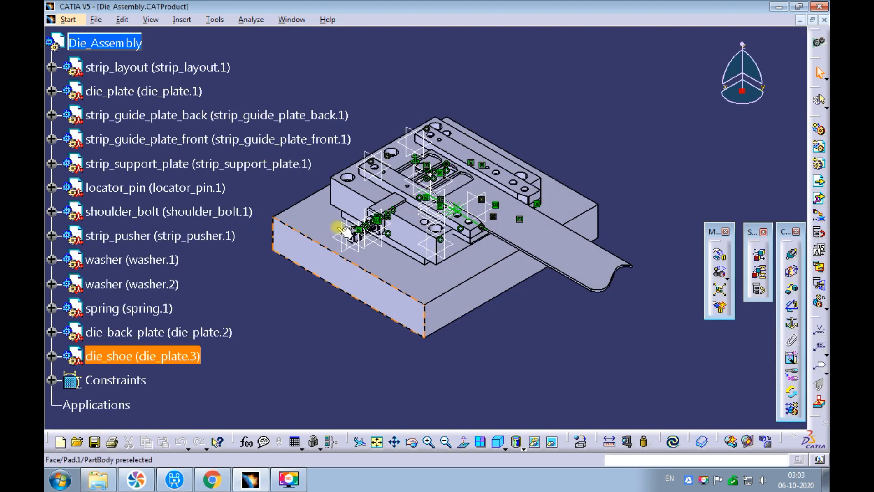
# - Open the die_back_plate part from the die assembly in its own window
pyautogui.keyDown('ctrl'); pyautogui.moveTo(312, 199); pyautogui.dragTo(314, 168, button='middle'); pyautogui.keyUp('ctrl')
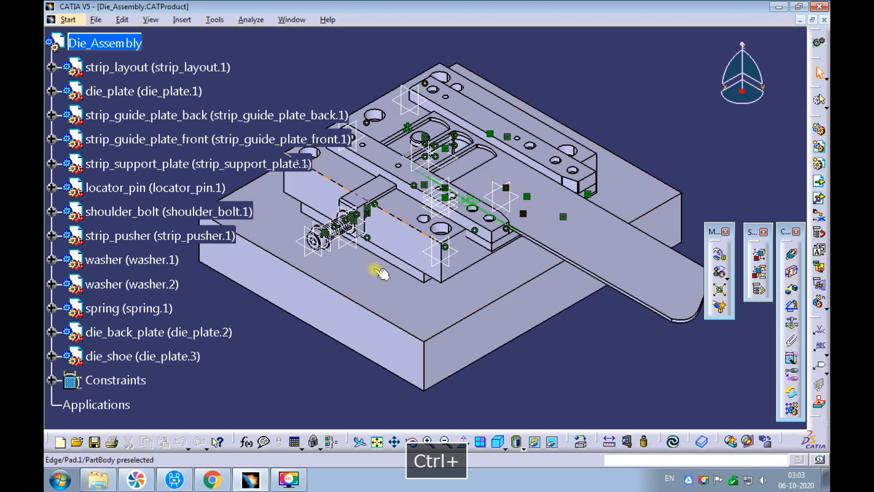
pyautogui.rightClick(405, 270)
pyautogui.moveTo(514, 436)
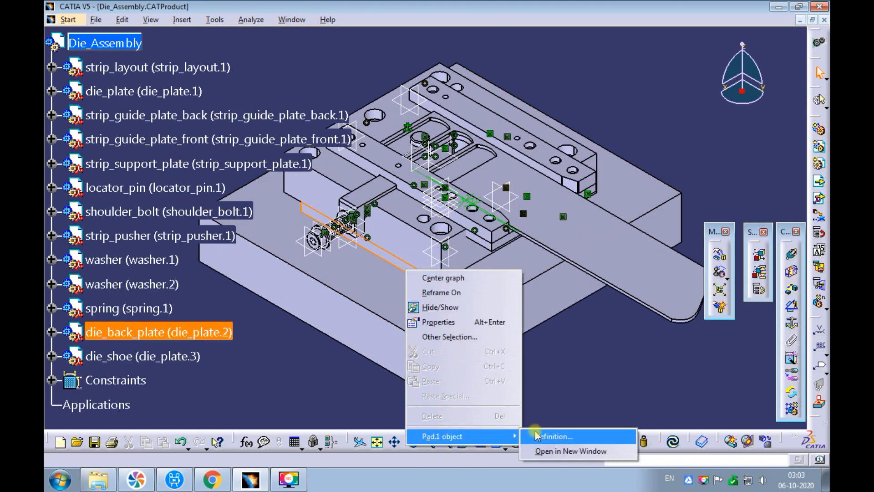
pyautogui.click(544, 447)
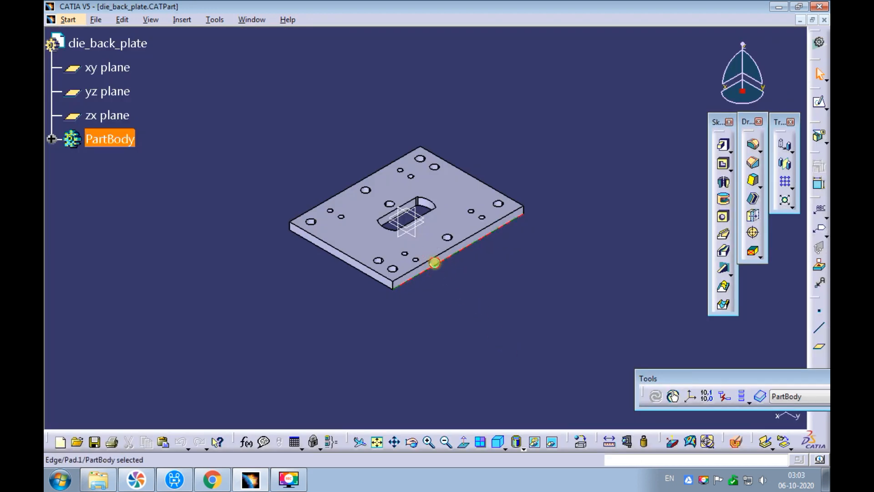
# - Widen the die back plate's pad by setting its two opposite edge offsets along the H direction to 60+20 mm each
pyautogui.doubleClick(435, 262)
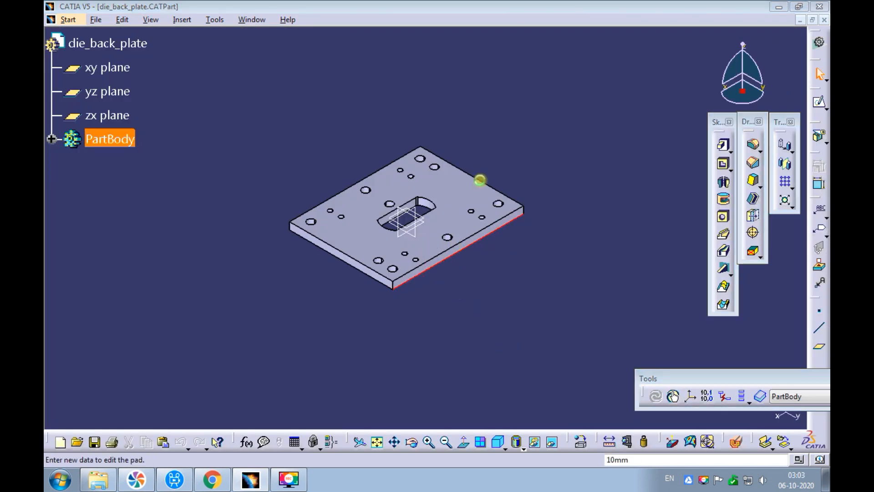
pyautogui.doubleClick(436, 136)
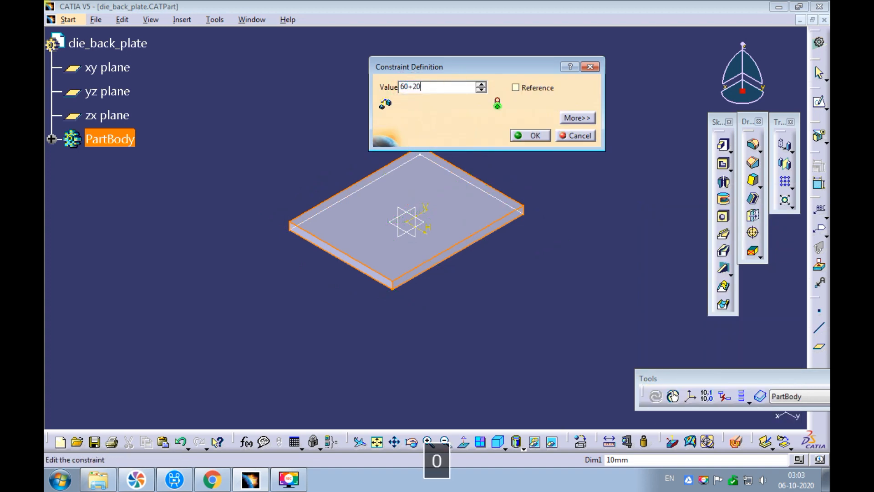
pyautogui.press('Return')
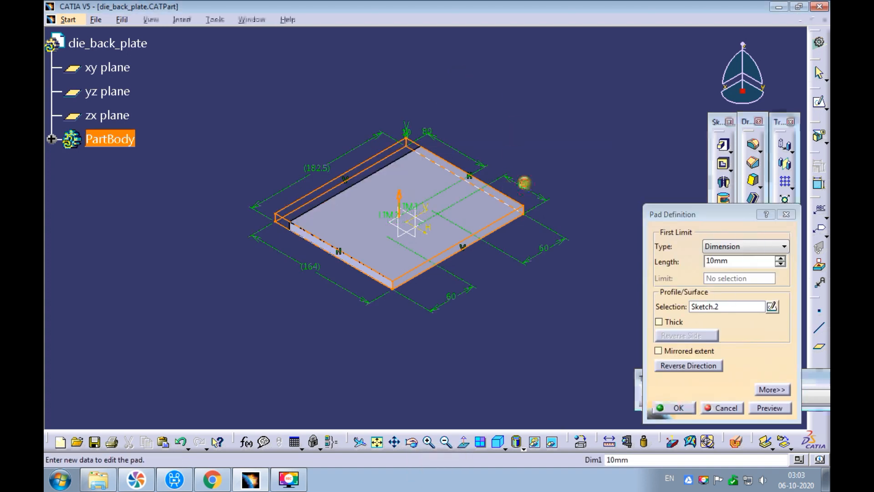
pyautogui.doubleClick(523, 184)
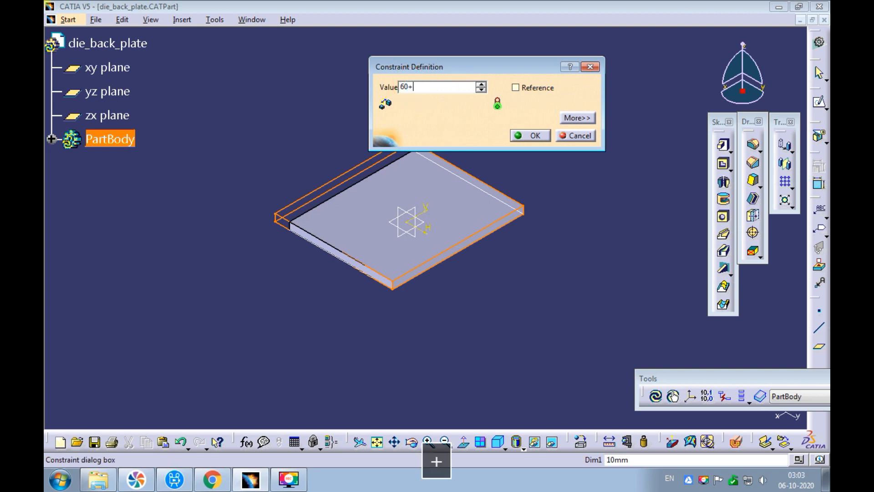
pyautogui.press('Return')
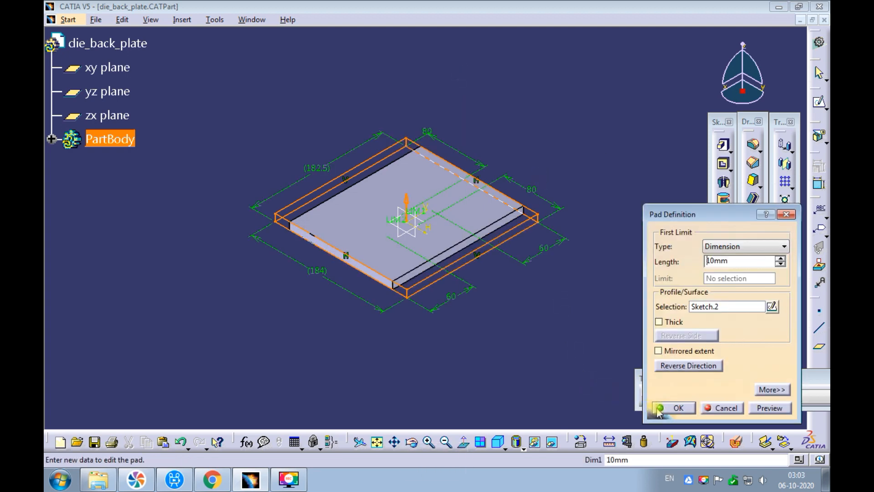
pyautogui.press('Return')
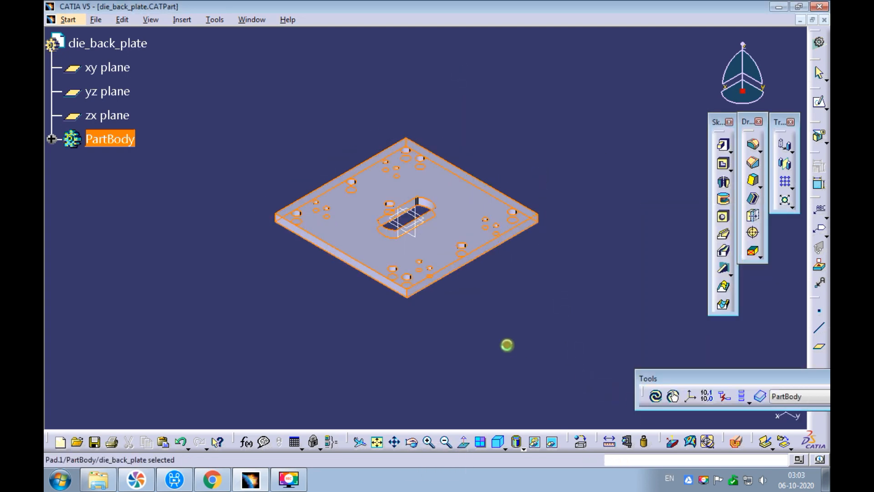
# - Return to the Die_Assembly window and open the die_shoe part in its own window
pyautogui.click(253, 19)
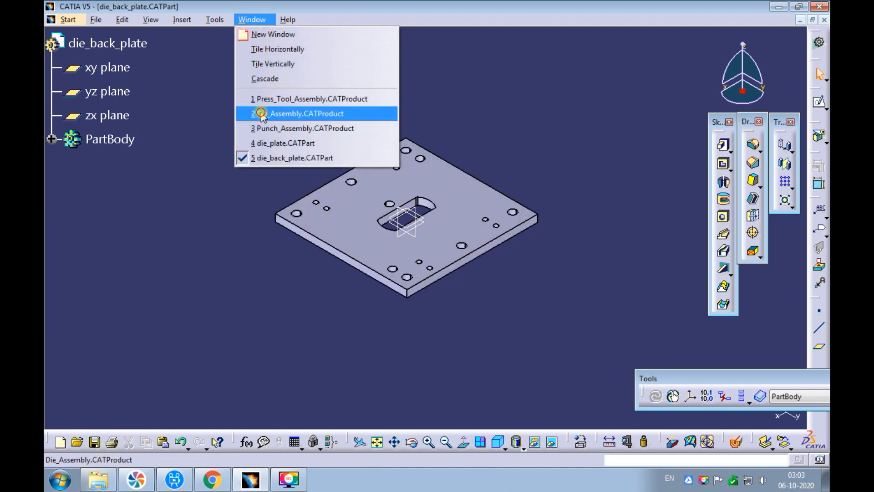
pyautogui.click(273, 114)
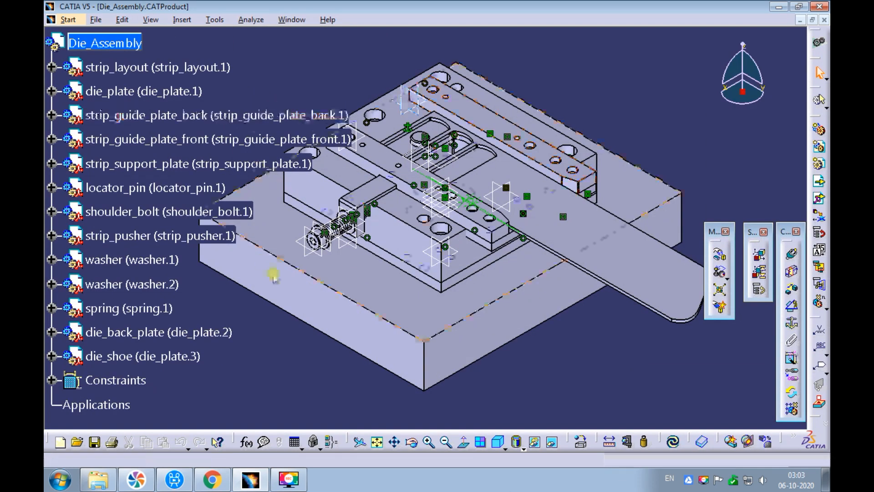
pyautogui.rightClick(298, 312)
pyautogui.moveTo(335, 301)
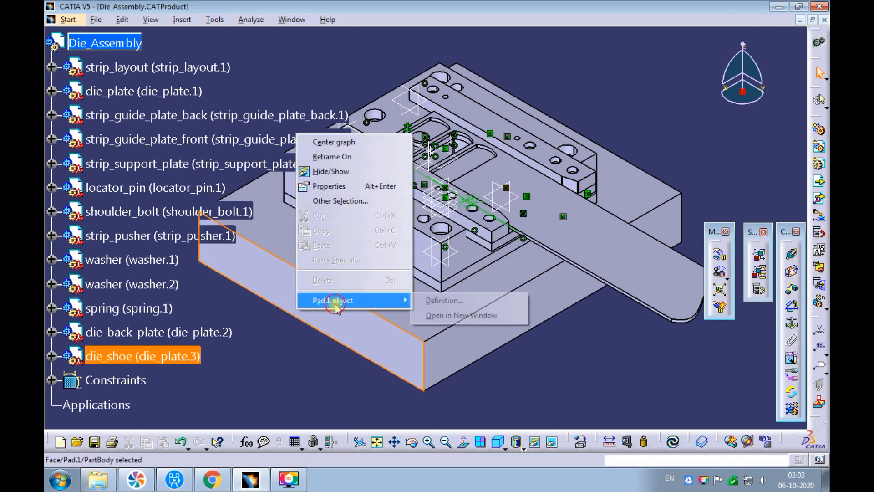
pyautogui.click(425, 315)
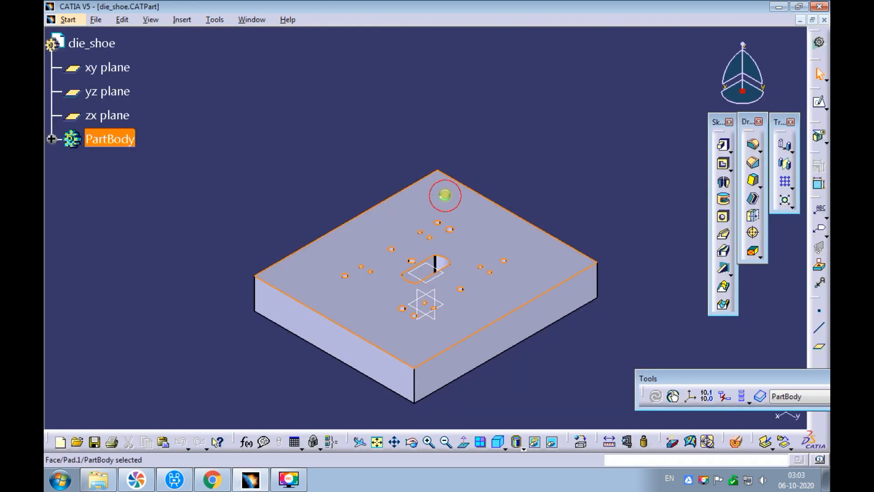
# - Widen the die shoe's pad by setting its two opposite edge offsets along the H direction to 140 mm each
pyautogui.doubleClick(444, 195)
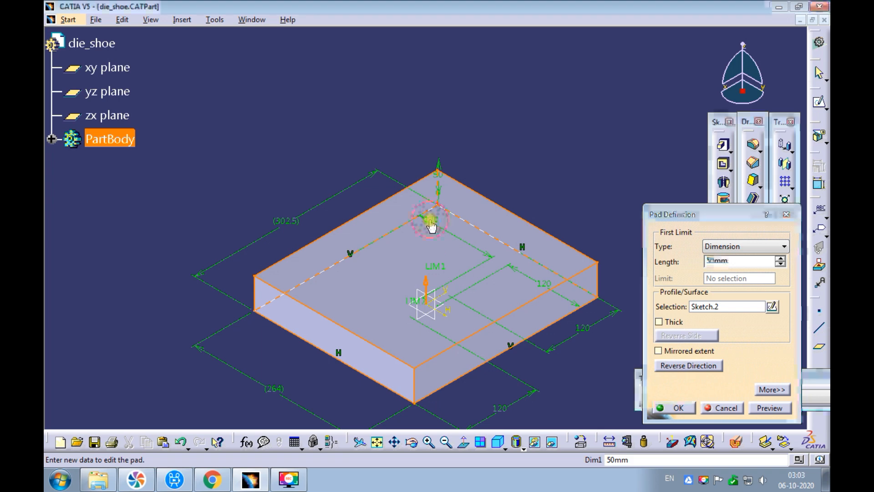
pyautogui.doubleClick(430, 223)
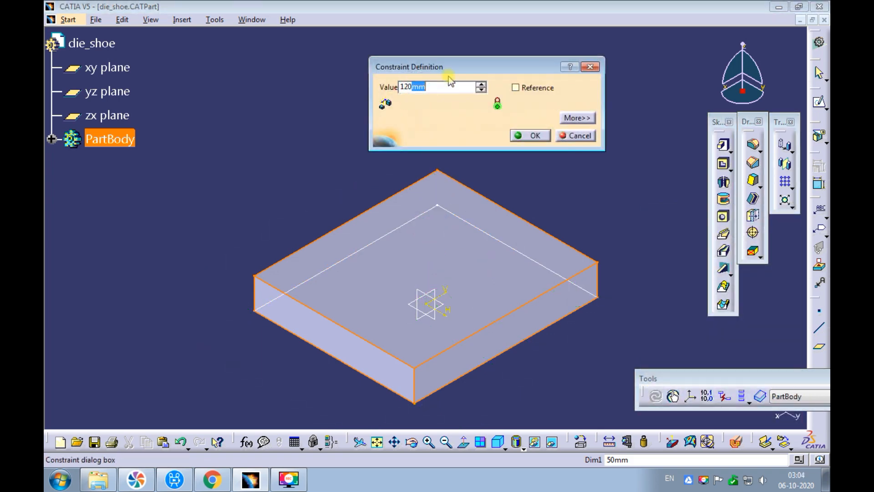
pyautogui.press('Return')
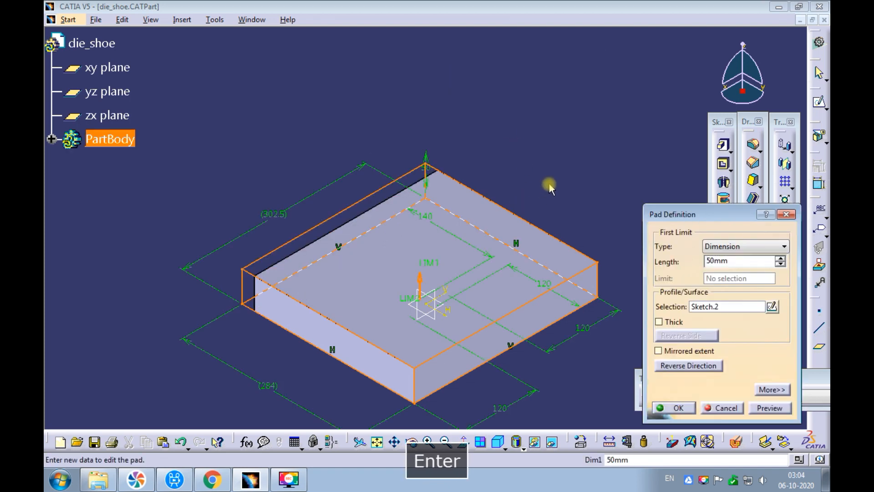
pyautogui.moveTo(546, 212); pyautogui.dragTo(518, 172, button='middle')
pyautogui.doubleClick(517, 246)
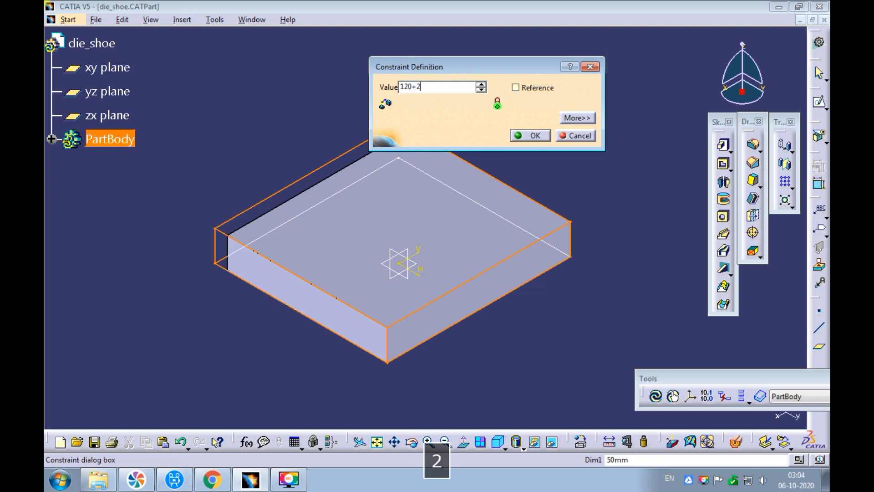
pyautogui.press('Return')
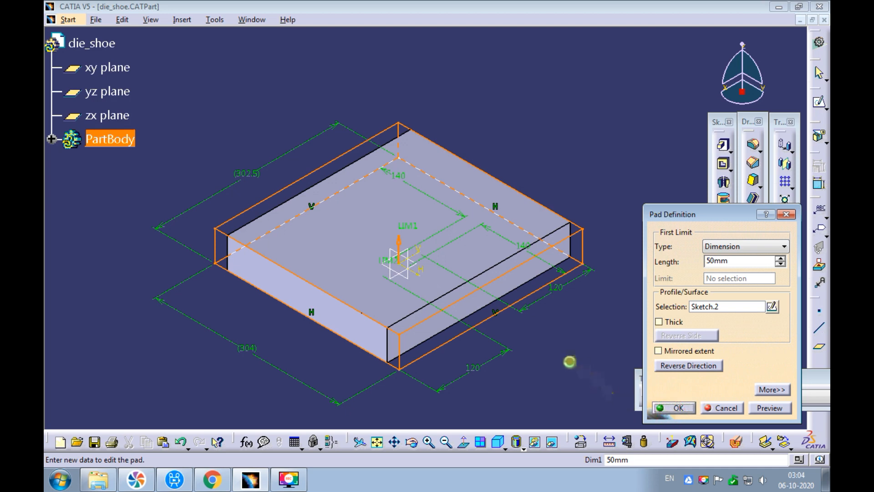
pyautogui.press('Return')
pyautogui.click(559, 360)
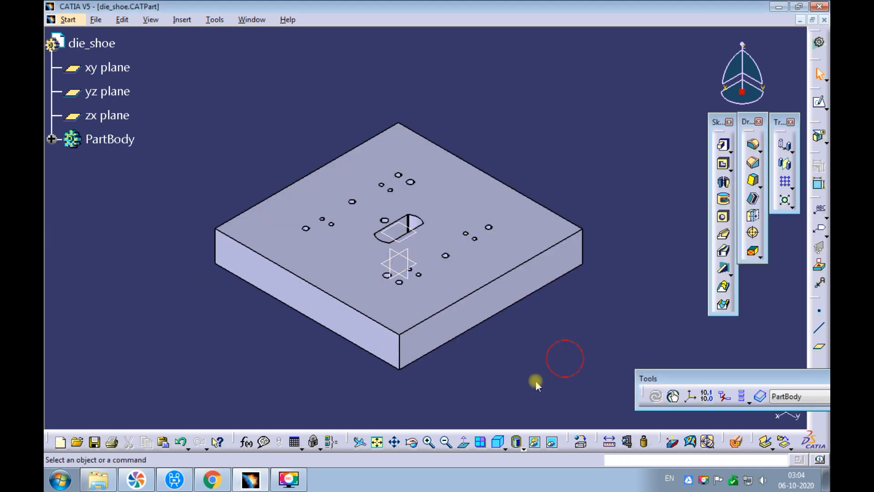
pyautogui.click(501, 435)
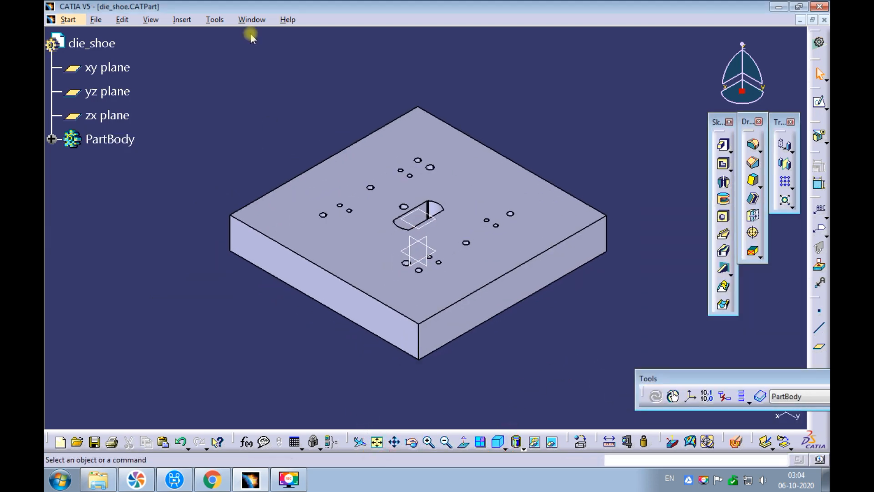
# - Return to the Die_Assembly window and open the strip_guide_plate_front part in its own window
pyautogui.click(249, 20)
pyautogui.click(264, 113)
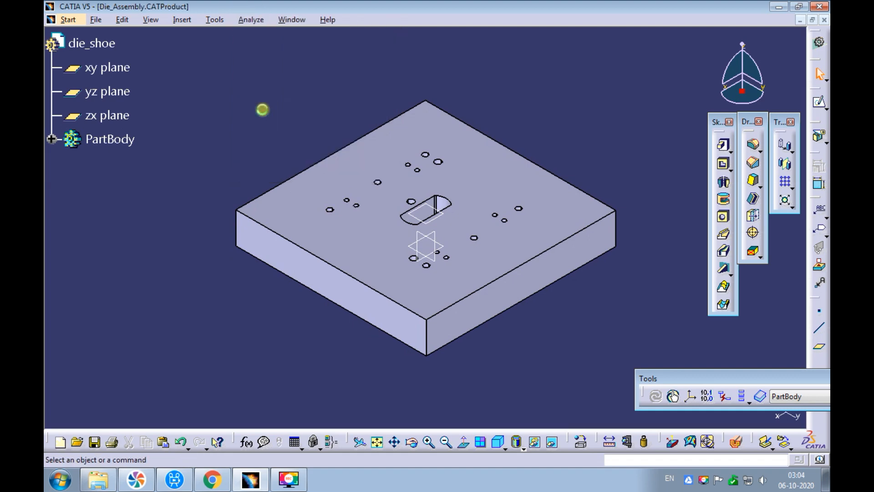
pyautogui.click(674, 442)
pyautogui.moveTo(428, 107); pyautogui.dragTo(494, 121, button='middle')
pyautogui.keyDown('ctrl'); pyautogui.moveTo(439, 130); pyautogui.dragTo(442, 125, button='middle'); pyautogui.keyUp('ctrl')
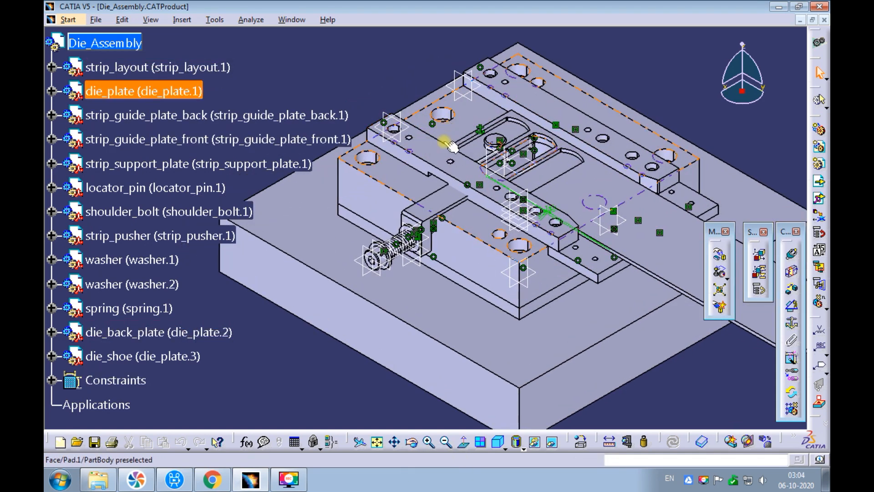
pyautogui.rightClick(430, 152)
pyautogui.moveTo(502, 316)
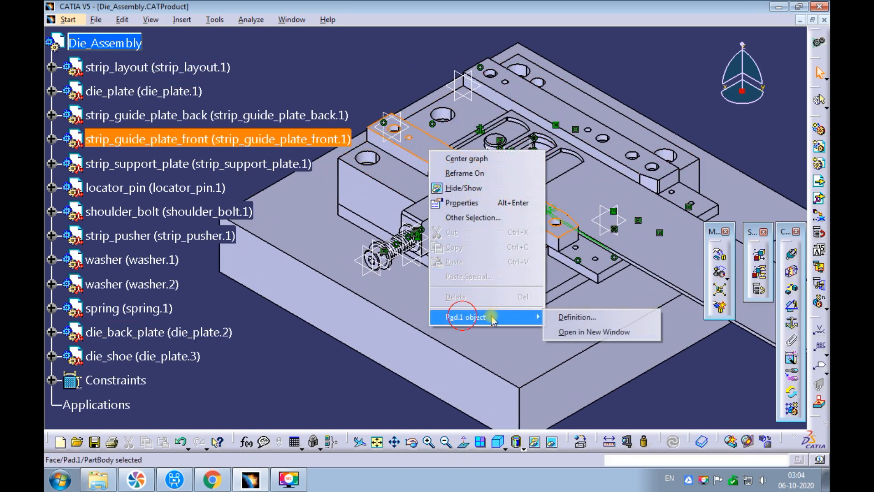
pyautogui.click(576, 331)
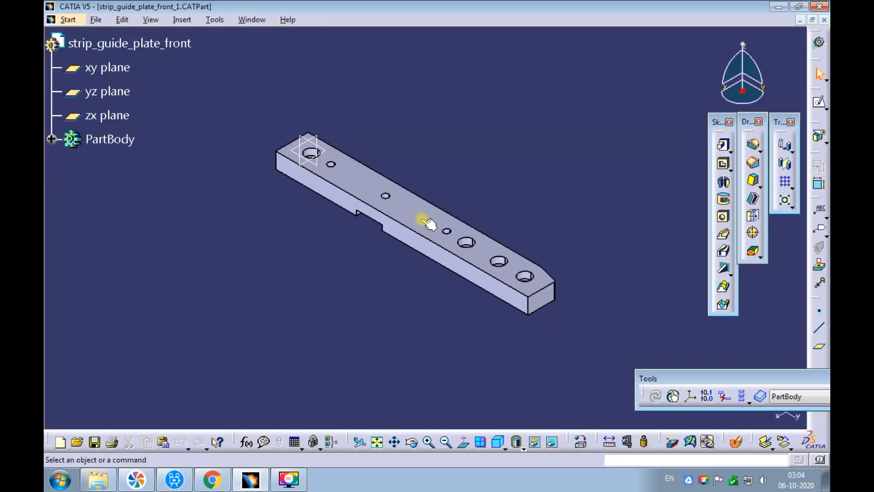
# - Lengthen the front strip guide plate by setting its pad profile's long dimension to 234 mm
pyautogui.doubleClick(424, 221)
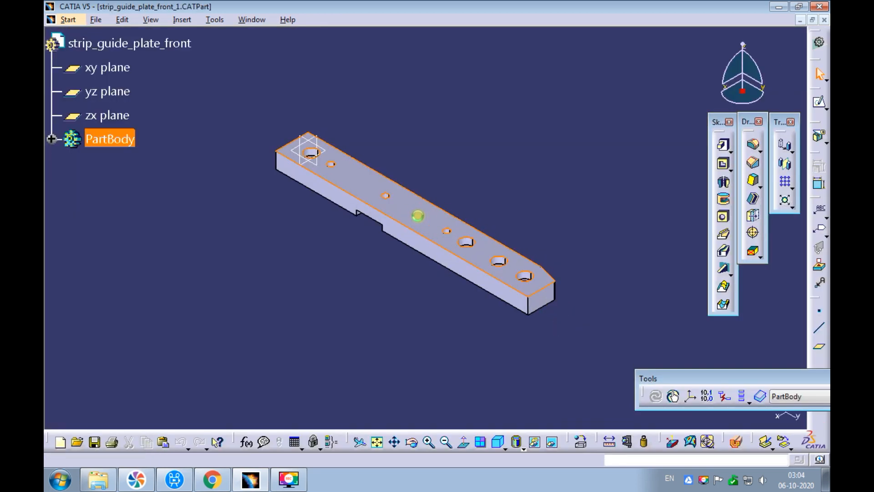
pyautogui.doubleClick(358, 268)
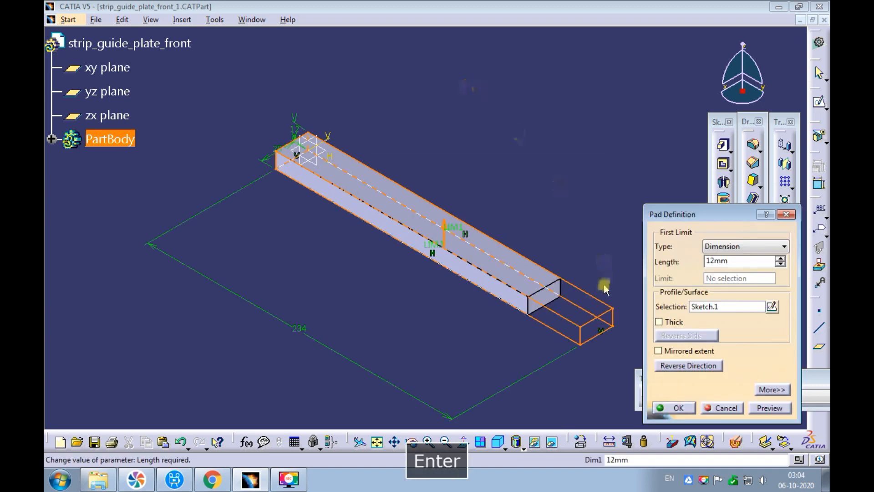
pyautogui.press('Return')
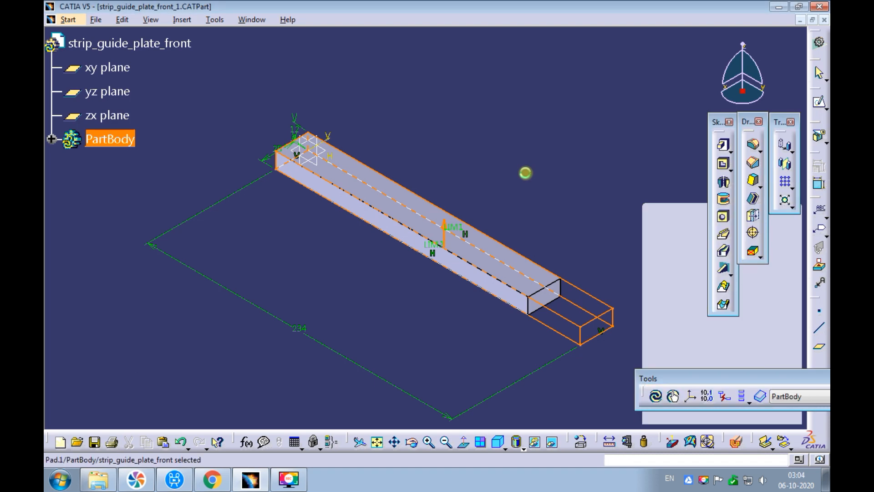
pyautogui.click(526, 173)
# - Return to the Die_Assembly window and open the strip_guide_plate_back part in its own window
pyautogui.click(252, 20)
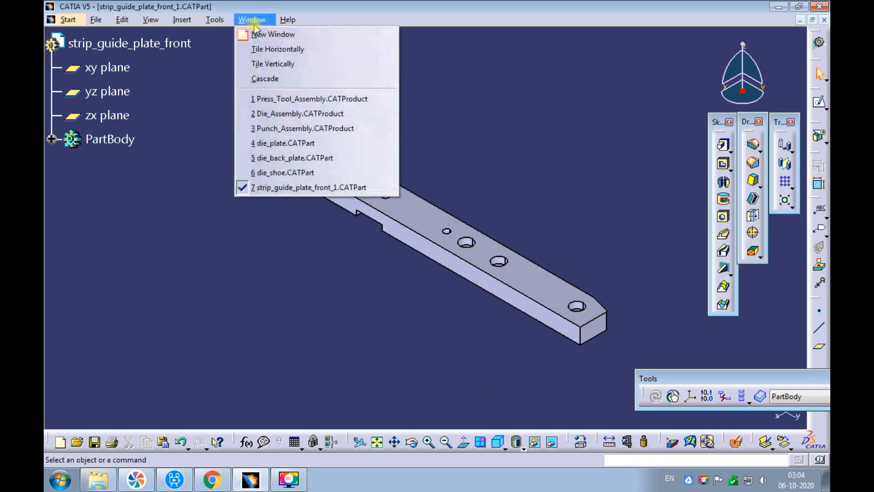
pyautogui.click(270, 110)
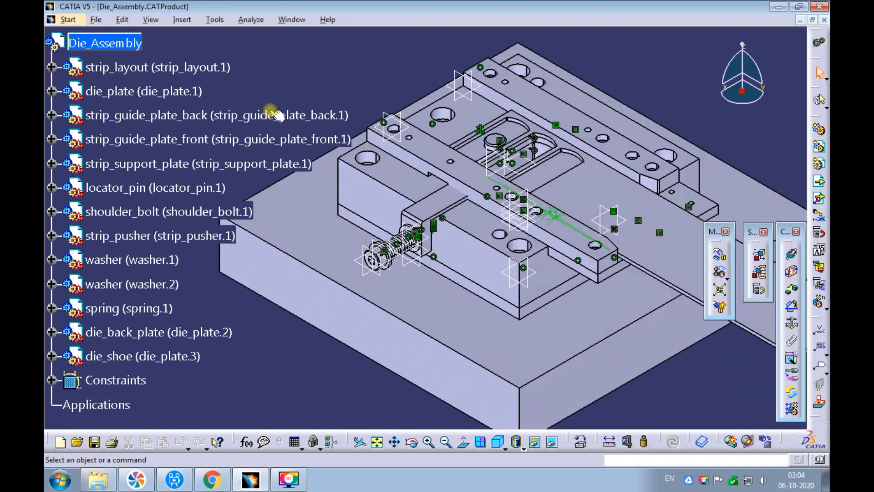
pyautogui.rightClick(521, 90)
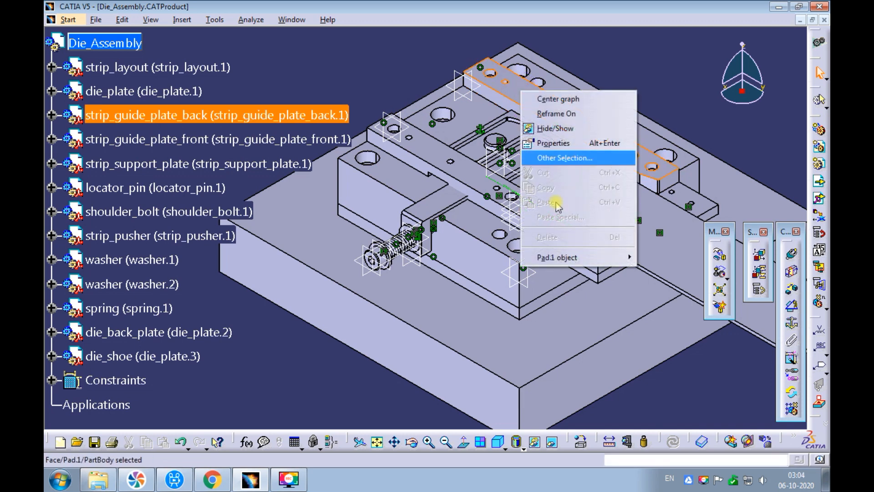
pyautogui.moveTo(556, 259)
pyautogui.click(655, 270)
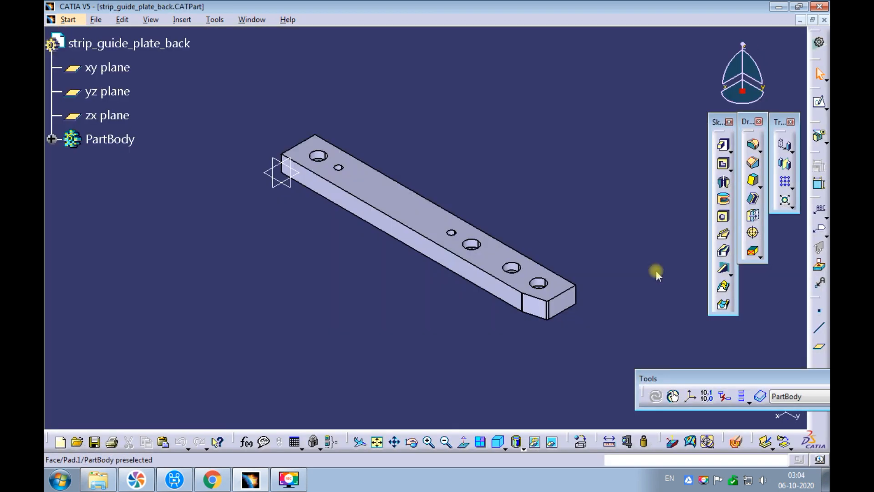
# - Lengthen the back strip guide plate by setting its pad profile's long dimension to 194+40 mm
pyautogui.doubleClick(431, 216)
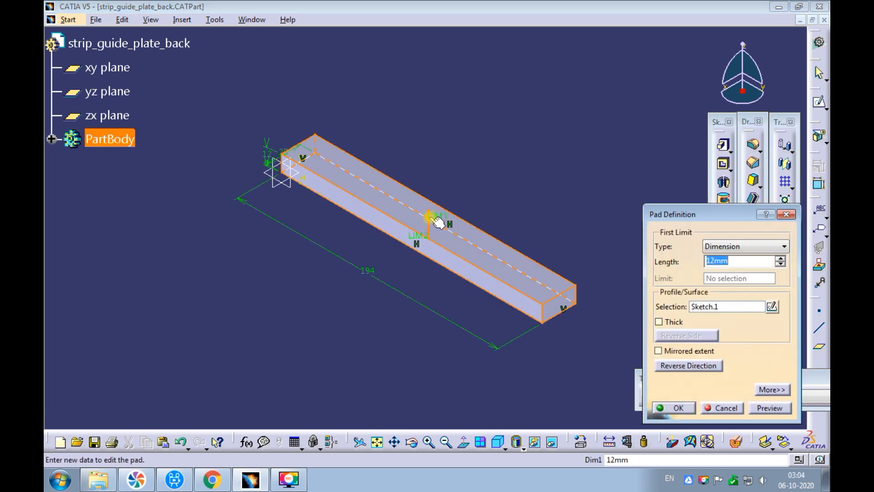
pyautogui.doubleClick(374, 269)
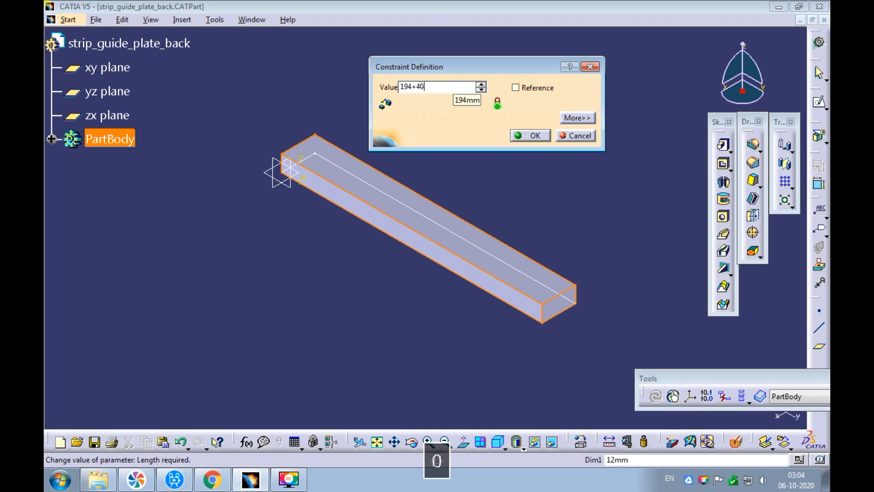
pyautogui.press('Return')
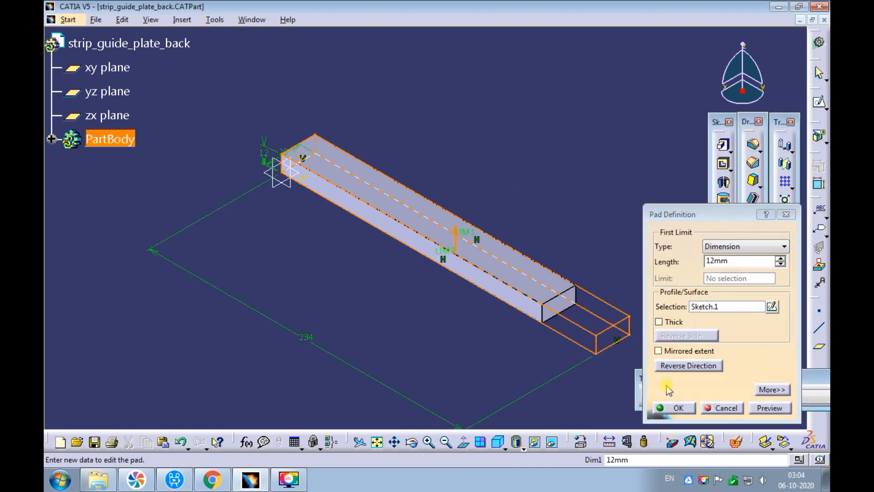
pyautogui.click(675, 408)
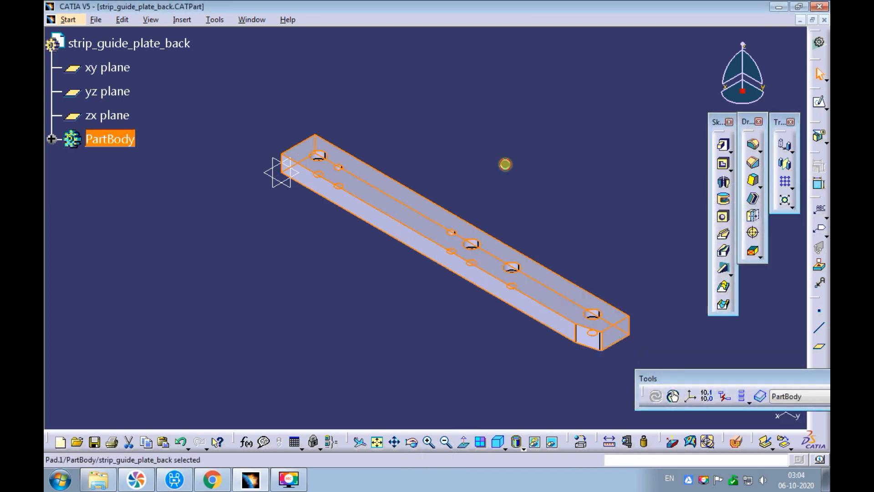
# - Return to the Die_Assembly window and examine the fastener holes of the strip guide plates around the die openings
pyautogui.click(252, 20)
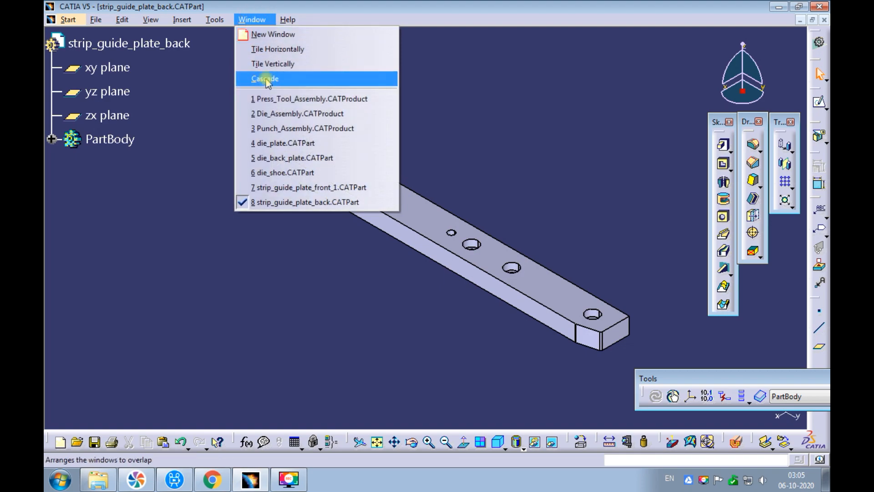
pyautogui.click(266, 112)
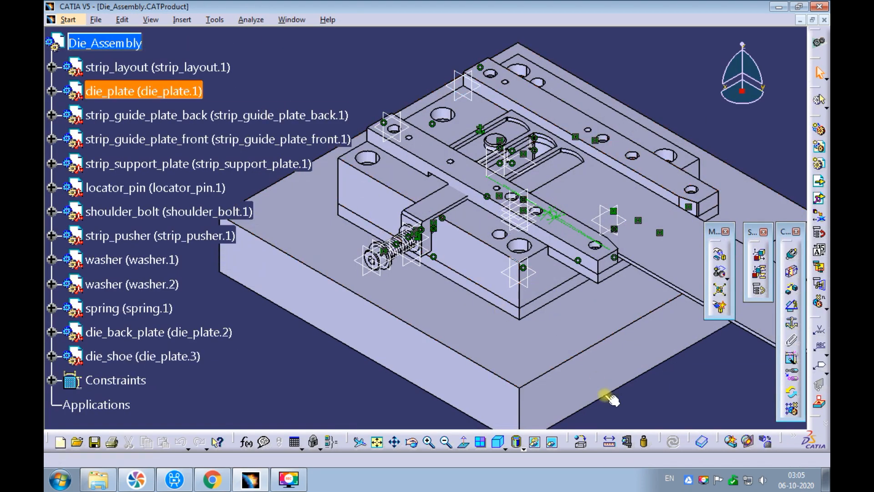
pyautogui.moveTo(441, 157); pyautogui.dragTo(461, 93, button='middle')
pyautogui.moveTo(466, 126); pyautogui.dragTo(445, 253, button='middle')
pyautogui.moveTo(566, 254); pyautogui.dragTo(560, 179, button='middle')
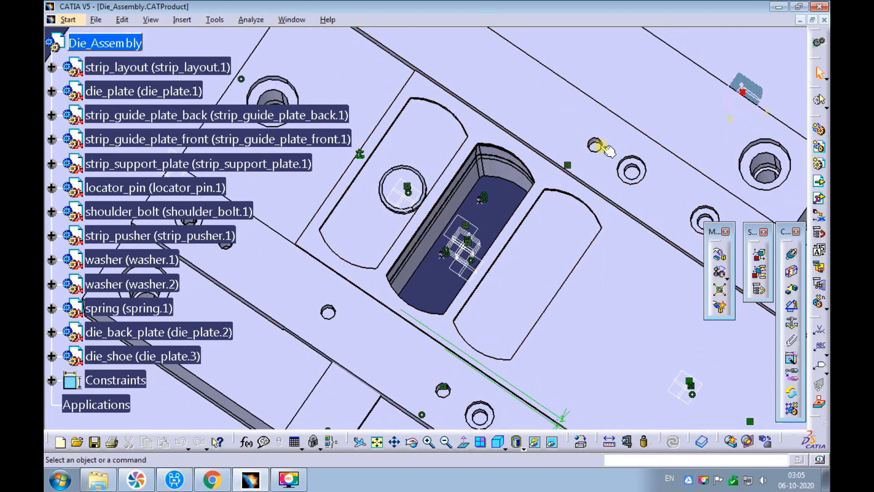
pyautogui.keyDown('ctrl'); pyautogui.moveTo(575, 110); pyautogui.dragTo(572, 146, button='middle'); pyautogui.keyUp('ctrl')
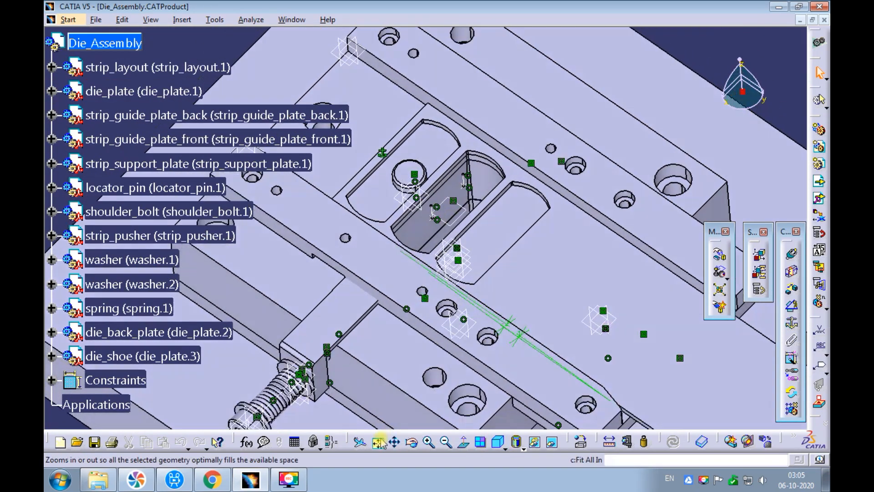
pyautogui.click(378, 442)
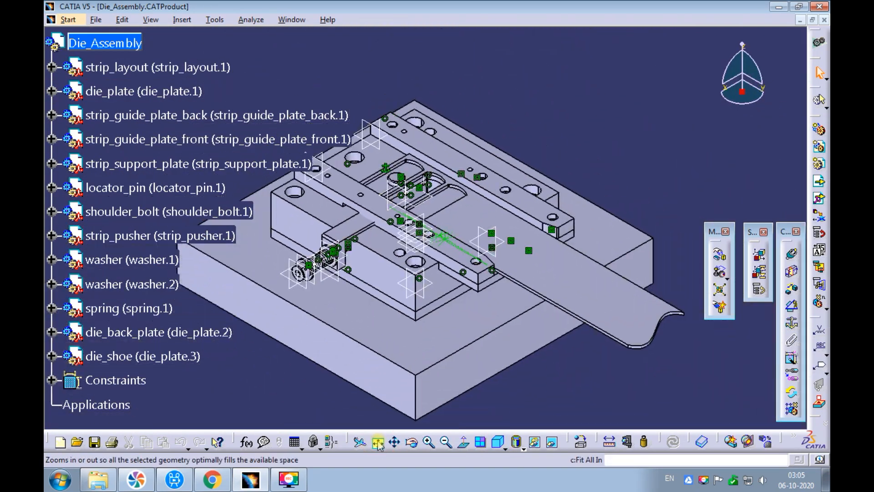
# - In the strip_guide_plate_front part, increase the fastener_locations sketch's horizontal distance from the origin end to the vertical construction axis
pyautogui.click(292, 20)
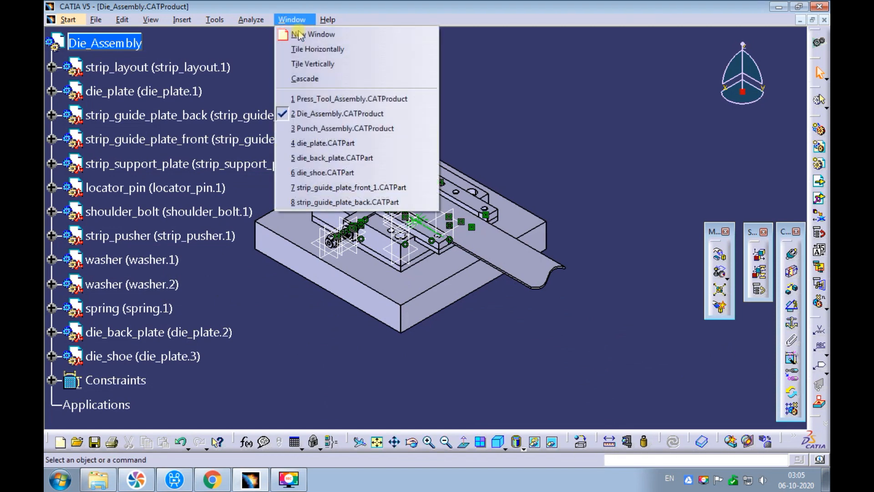
pyautogui.click(332, 185)
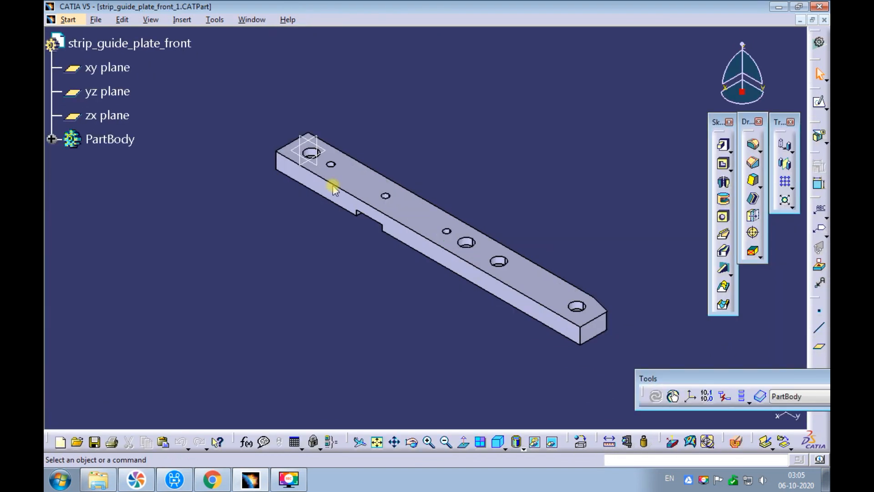
pyautogui.click(51, 139)
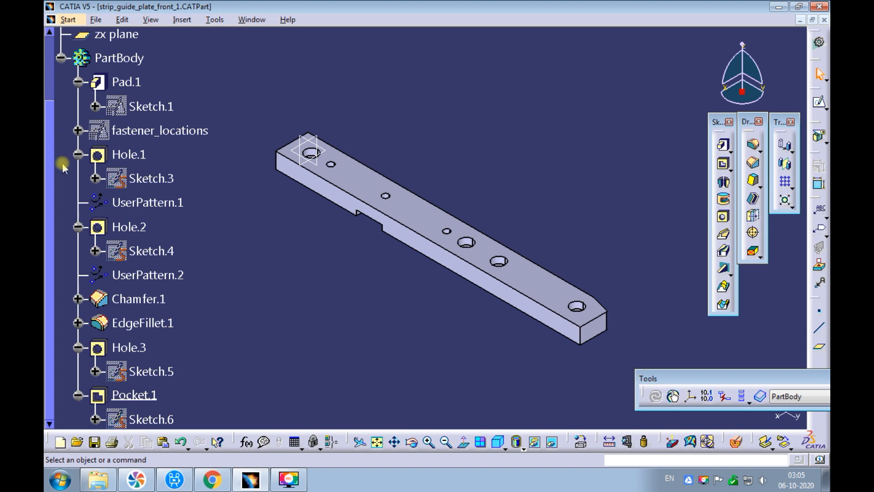
pyautogui.click(136, 132)
pyautogui.rightClick(132, 132)
pyautogui.click(179, 375)
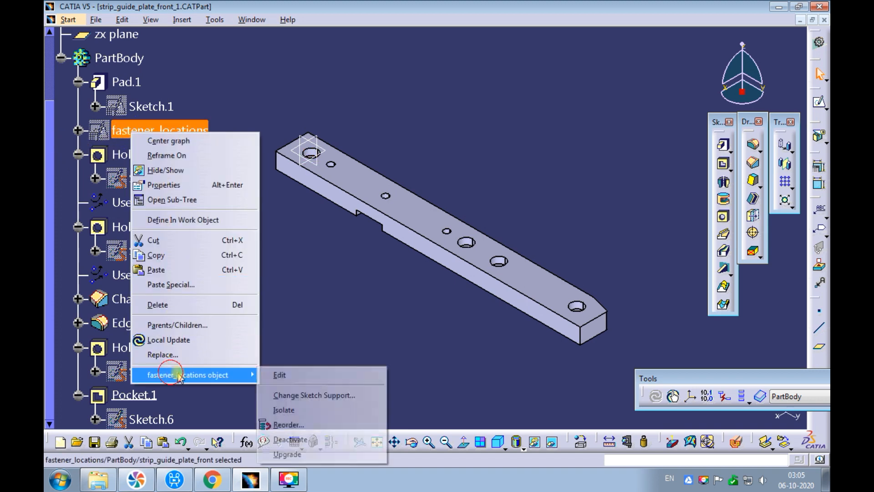
pyautogui.click(295, 375)
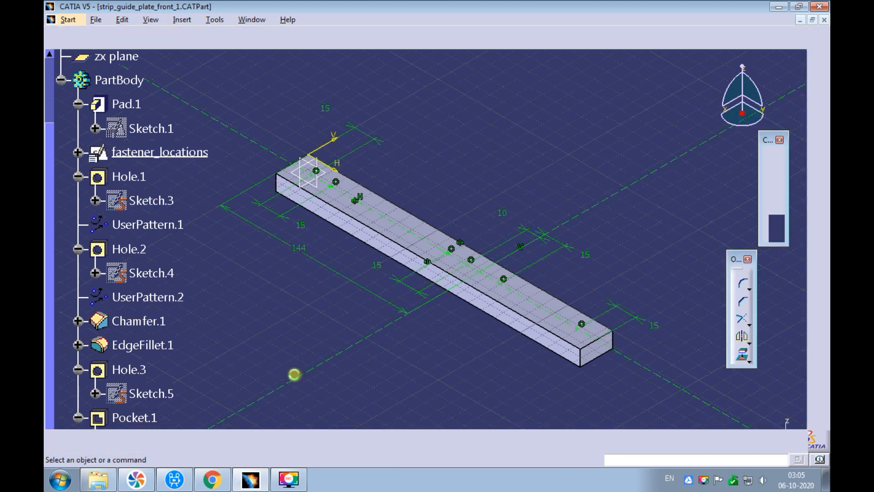
pyautogui.doubleClick(339, 339)
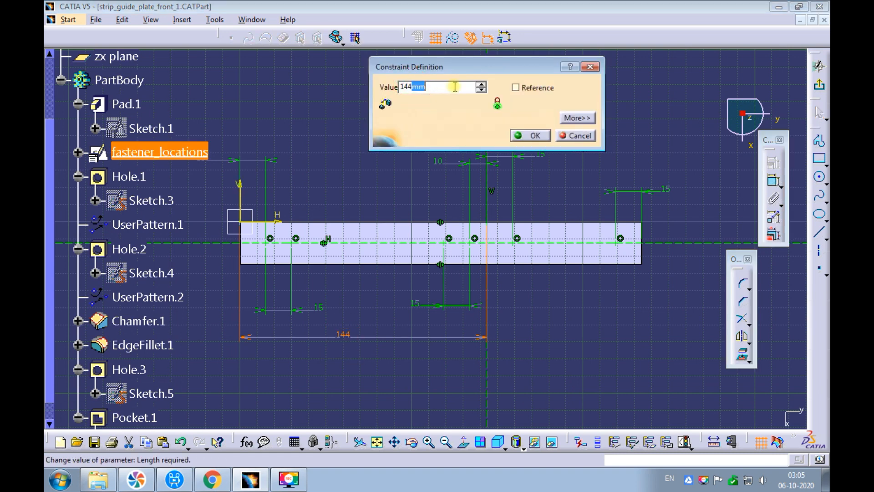
pyautogui.press('Return')
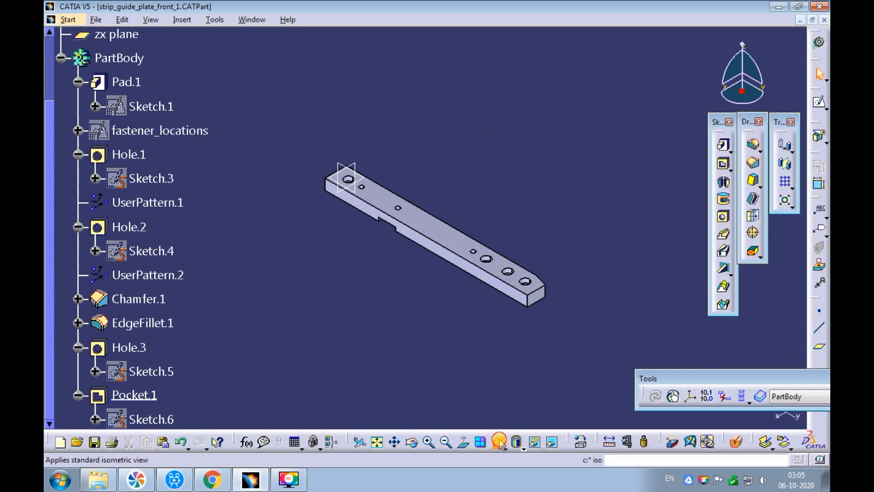
# - In the strip_guide_plate_back part, increase the fastener_locations sketch's horizontal distance from the origin end to the vertical construction axis
pyautogui.click(252, 19)
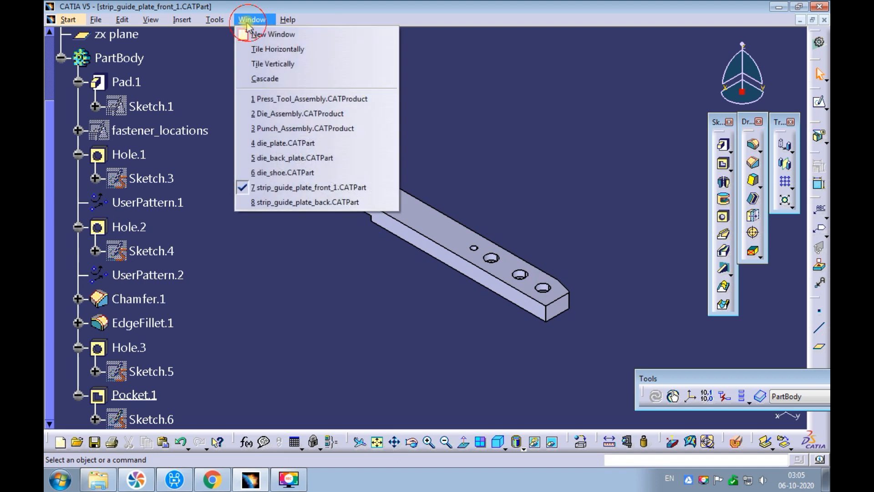
pyautogui.click(281, 203)
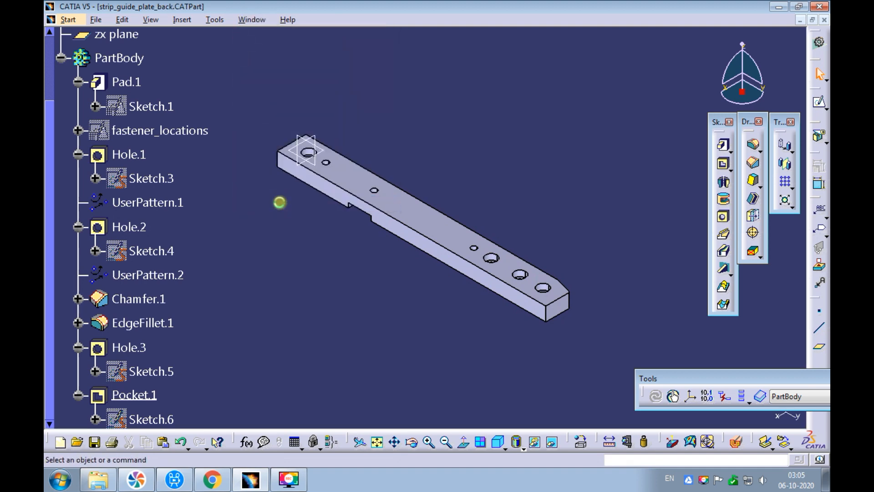
pyautogui.click(50, 140)
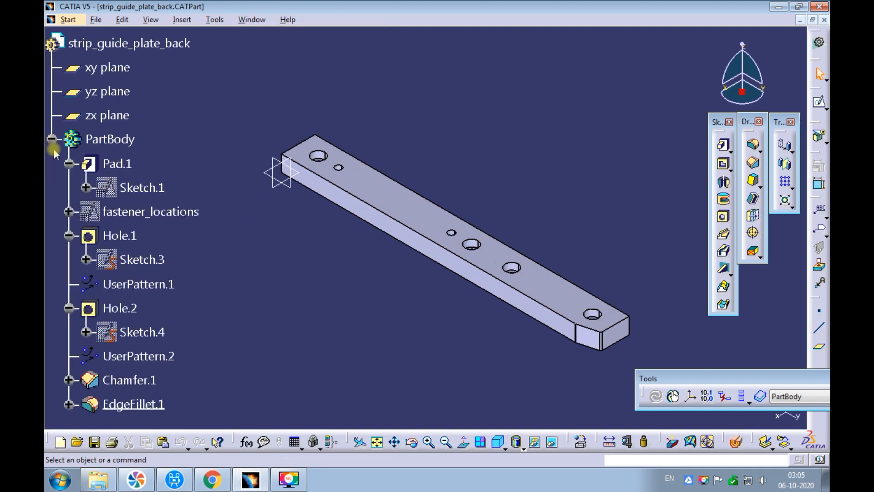
pyautogui.rightClick(138, 208)
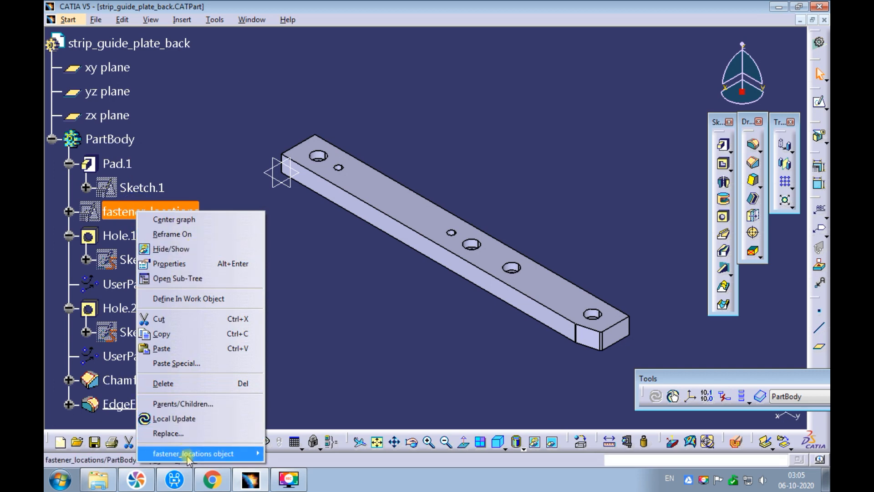
pyautogui.moveTo(187, 453)
pyautogui.click(369, 369)
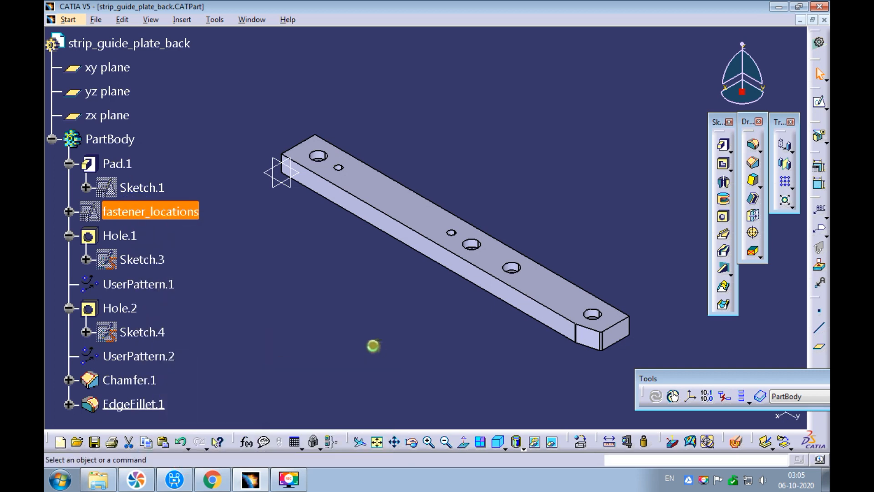
pyautogui.doubleClick(371, 315)
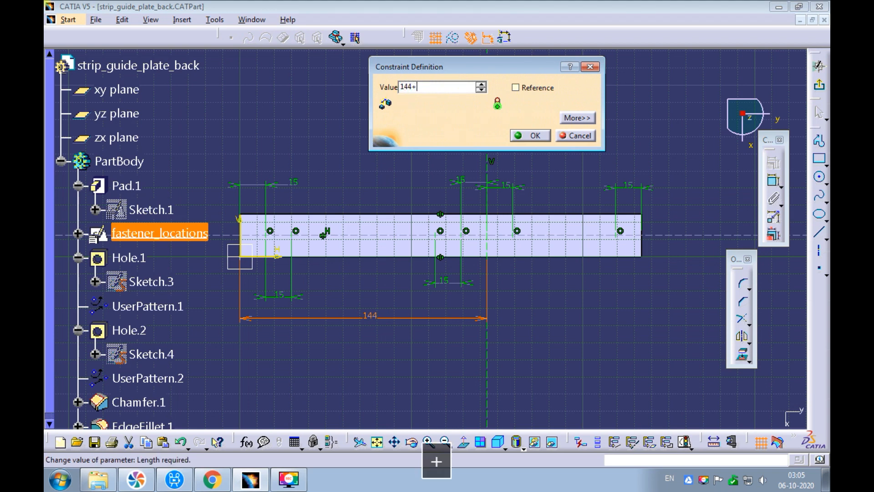
pyautogui.press('Return')
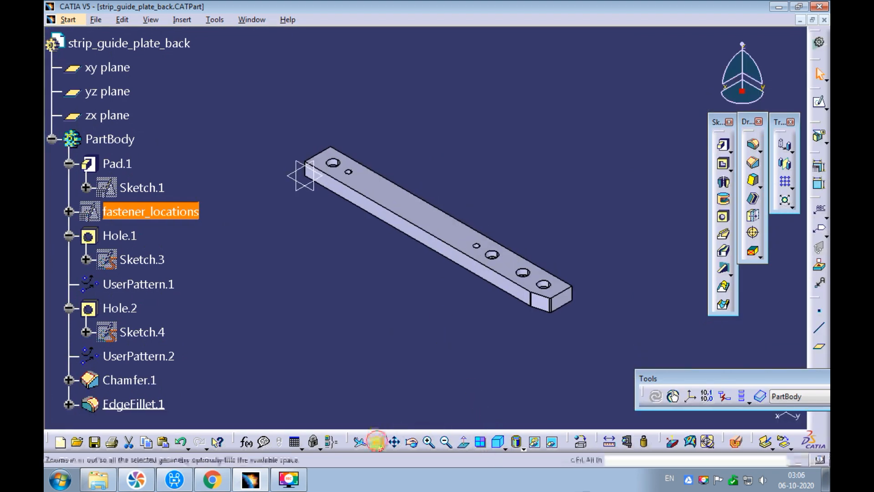
# - Return to the Die_Assembly window and examine the updated fastener hole positions at the ends of the strip guide plates
pyautogui.click(252, 20)
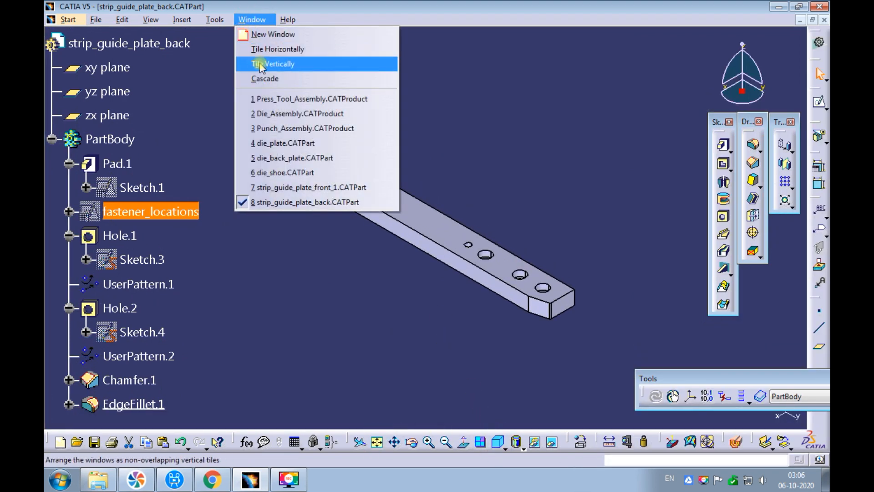
pyautogui.click(269, 114)
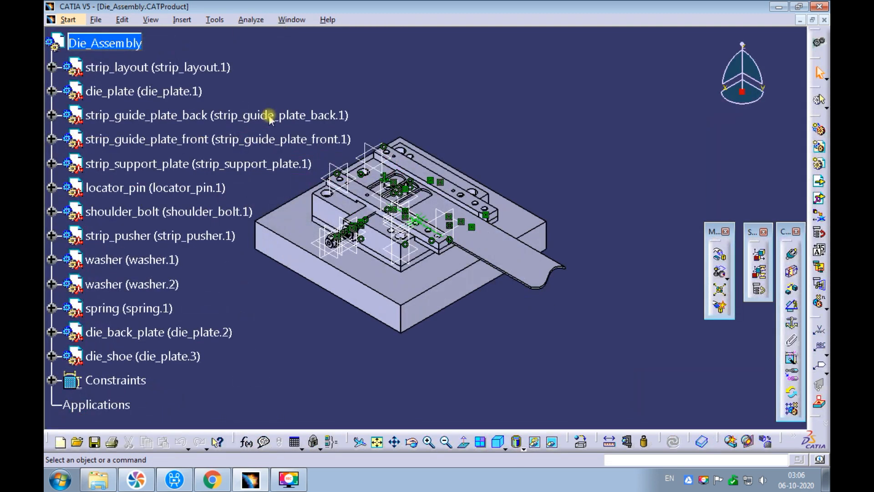
pyautogui.keyDown('ctrl'); pyautogui.moveTo(409, 166); pyautogui.dragTo(483, 136, button='middle'); pyautogui.keyUp('ctrl')
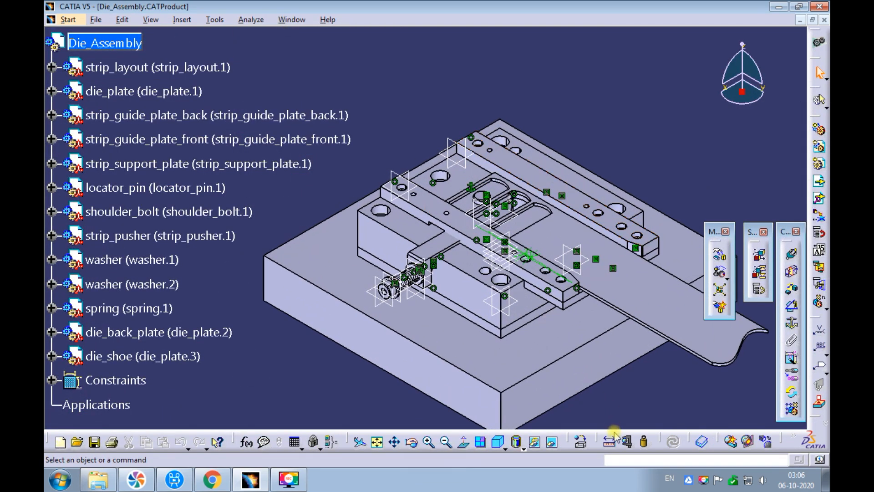
pyautogui.keyDown('ctrl'); pyautogui.moveTo(425, 178); pyautogui.dragTo(582, 322, button='middle'); pyautogui.keyUp('ctrl')
pyautogui.moveTo(513, 127); pyautogui.dragTo(469, 226, button='middle')
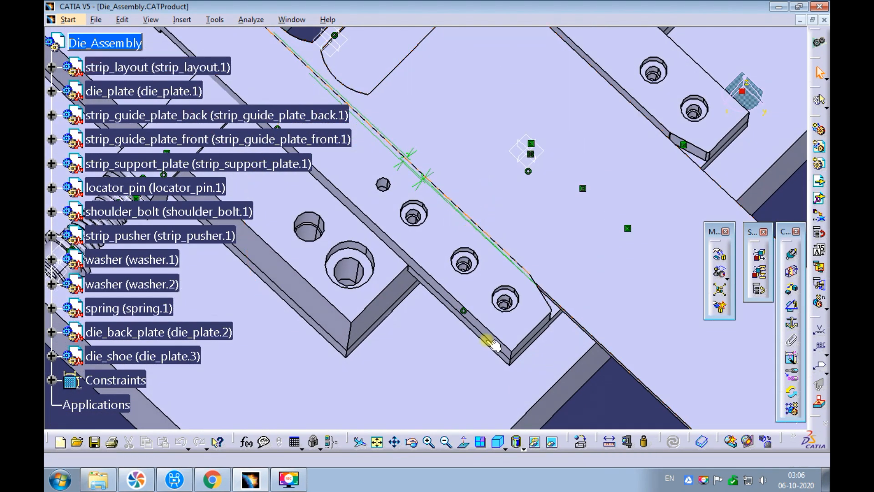
pyautogui.click(499, 442)
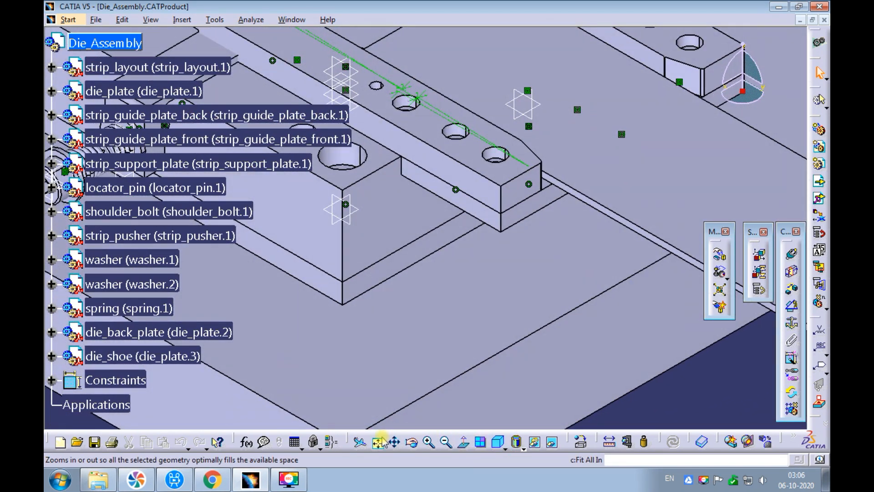
pyautogui.click(377, 442)
pyautogui.keyDown('ctrl'); pyautogui.moveTo(378, 249); pyautogui.dragTo(347, 204, button='middle'); pyautogui.keyUp('ctrl')
# - In the strip_guide_plate_front part, set the Pocket.1 profile's horizontal distance from the plate end to 72+20 mm
pyautogui.click(295, 19)
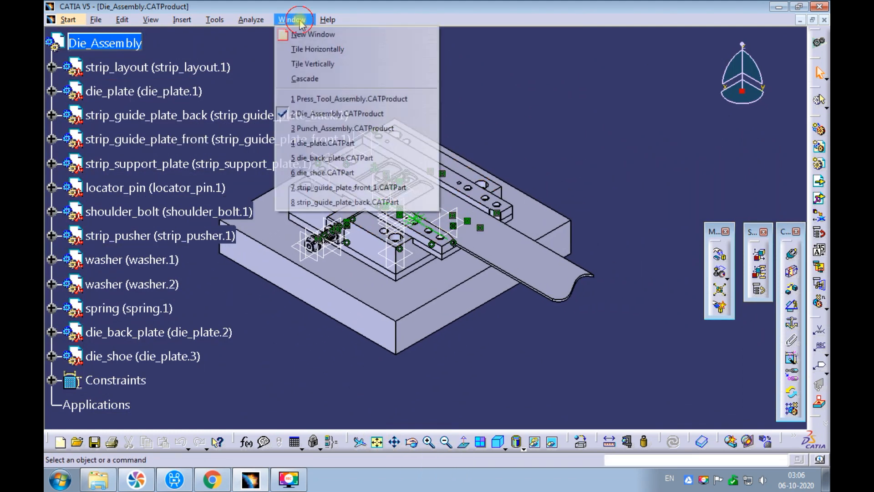
pyautogui.click(298, 188)
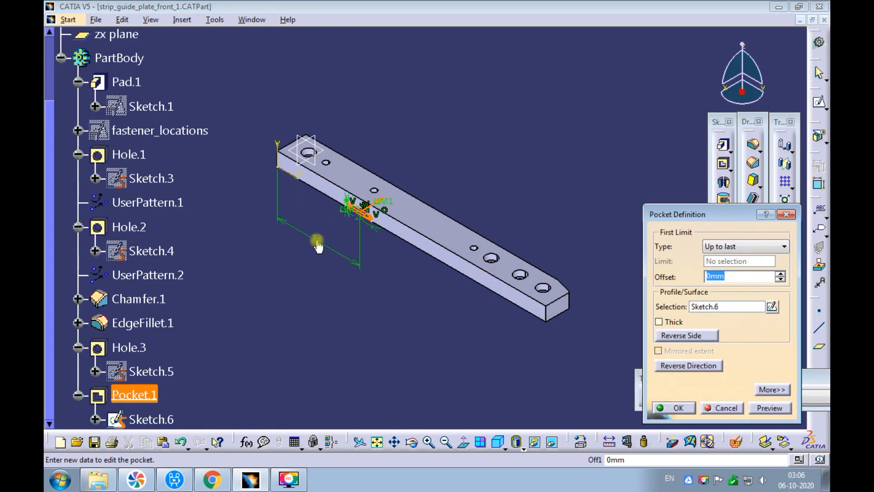
pyautogui.doubleClick(317, 241)
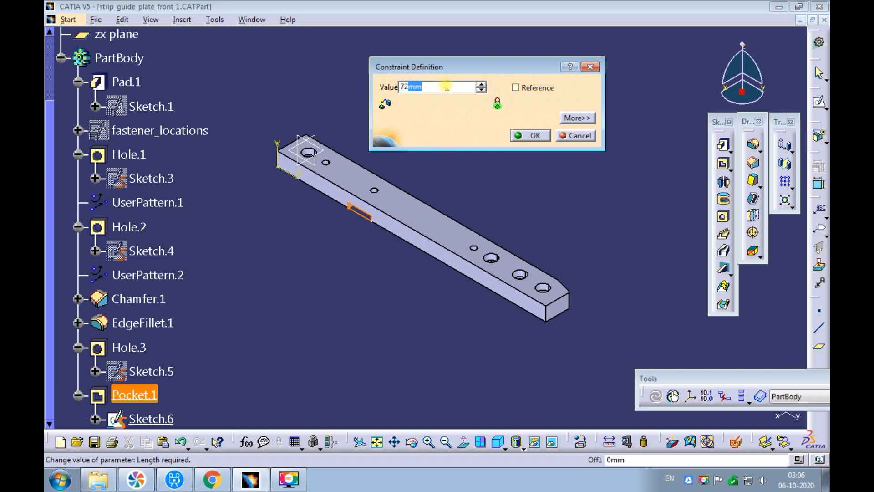
pyautogui.write('72+20')
pyautogui.press('Return')
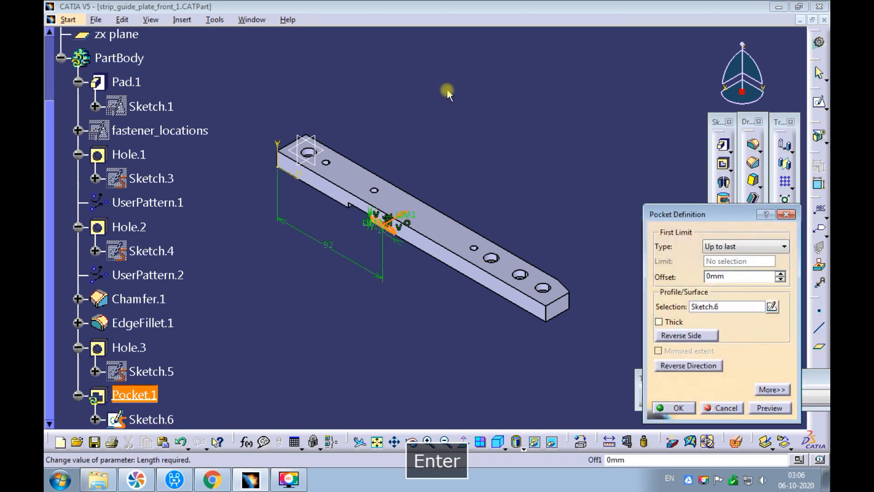
pyautogui.click(656, 406)
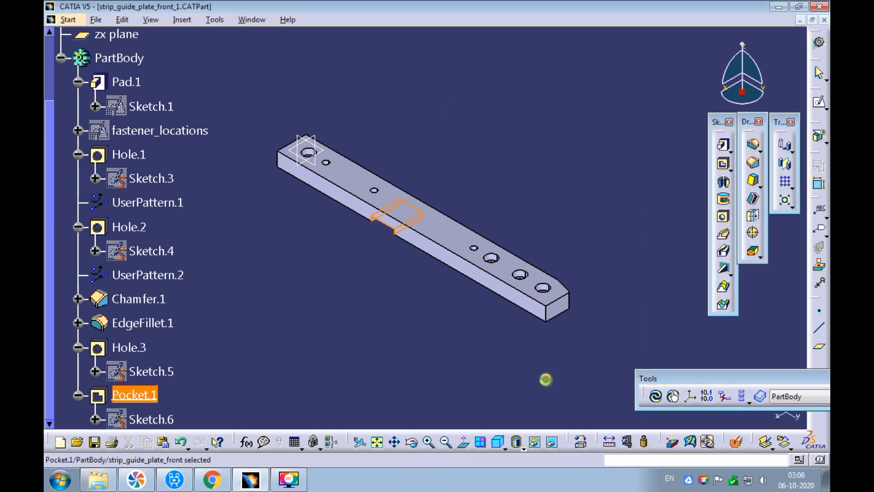
# - Return to the Die_Assembly window and check the front strip guide plate's pocket against the strip pusher
pyautogui.click(253, 20)
pyautogui.click(264, 112)
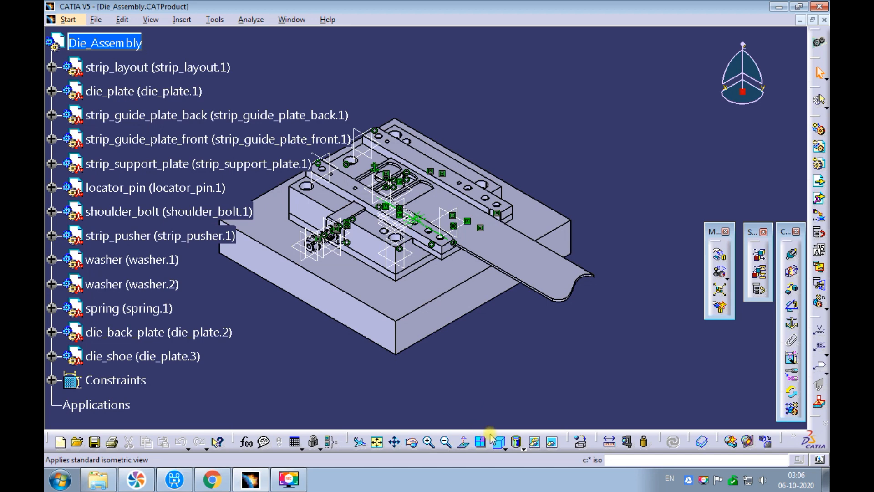
pyautogui.keyDown('ctrl'); pyautogui.moveTo(365, 186); pyautogui.dragTo(420, 190, button='middle'); pyautogui.keyUp('ctrl')
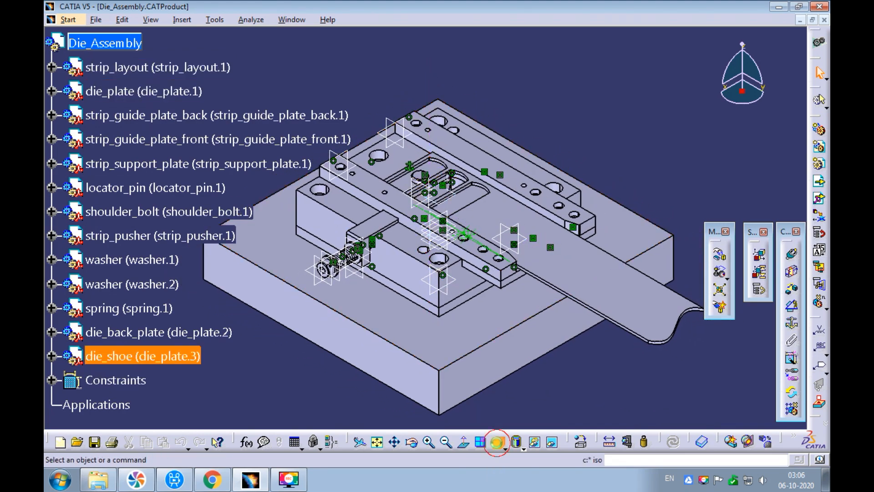
pyautogui.click(382, 442)
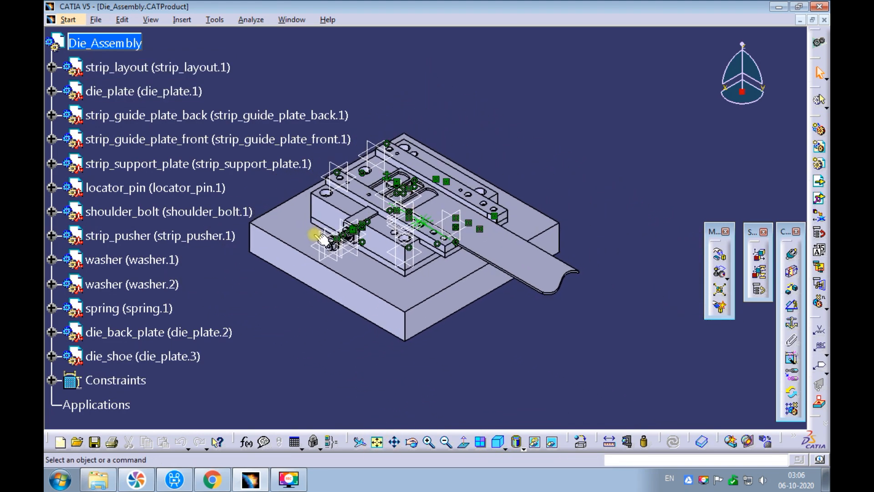
# - From the Press_Tool_Assembly, open the stripper plate above the strip pusher in its own window
pyautogui.click(291, 19)
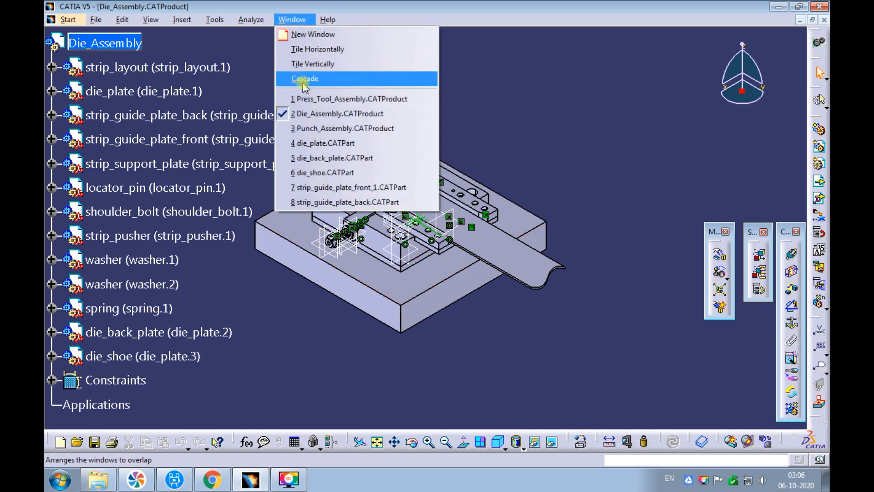
pyautogui.click(302, 97)
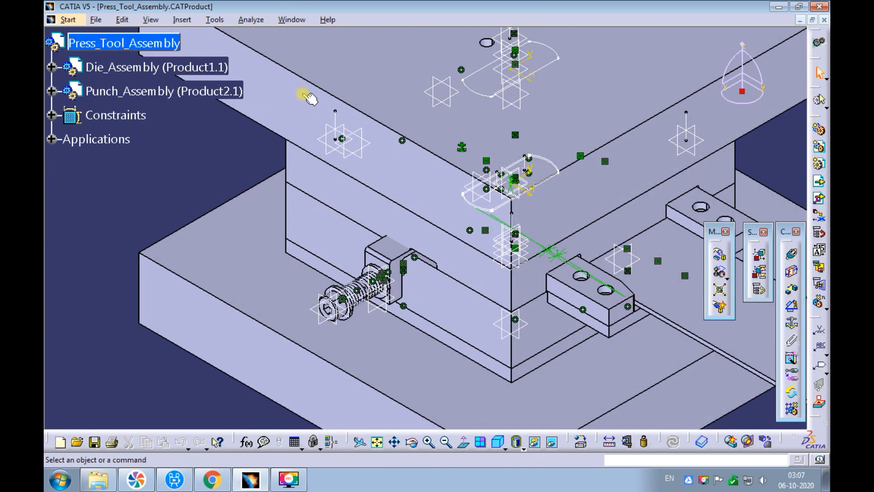
pyautogui.moveTo(254, 163)
pyautogui.keyDown('ctrl'); pyautogui.mouseDown(button='middle')
pyautogui.moveTo(257, 178)
pyautogui.moveTo(265, 139)
pyautogui.moveTo(252, 171)
pyautogui.mouseUp(button='middle'); pyautogui.keyUp('ctrl')
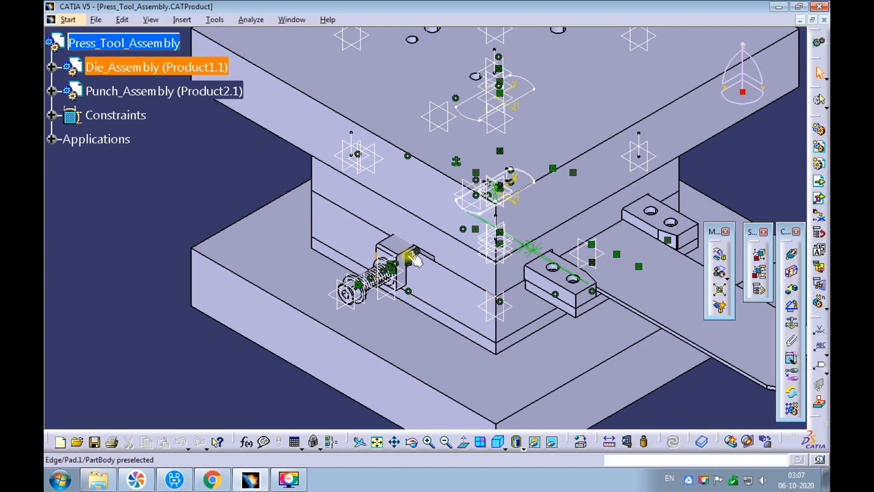
pyautogui.rightClick(441, 248)
pyautogui.moveTo(481, 413)
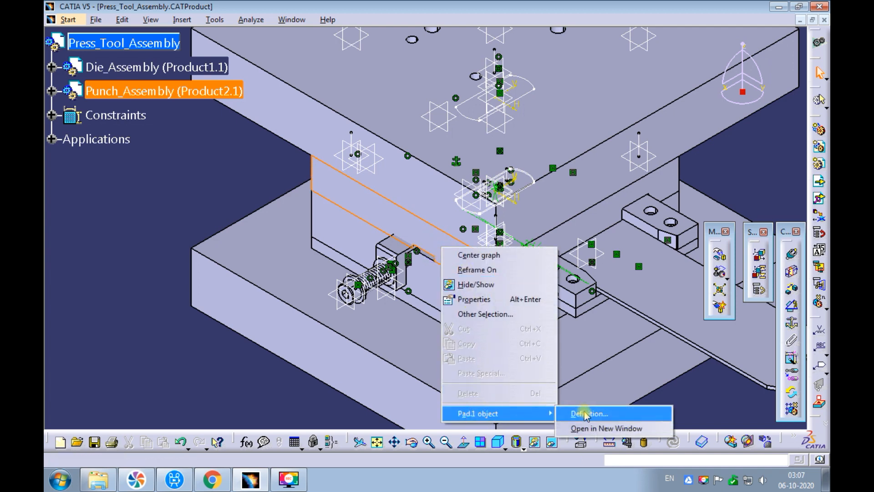
pyautogui.click(630, 426)
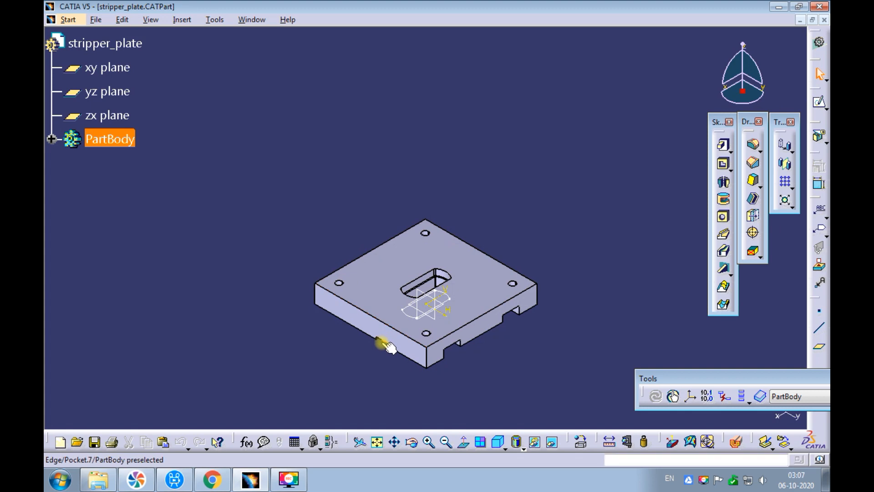
# - Increase the distance of the stripper plate's 22 mm wide side pocket from the plate's near corner
pyautogui.keyDown('ctrl'); pyautogui.moveTo(390, 315); pyautogui.dragTo(307, 280, button='middle'); pyautogui.keyUp('ctrl')
pyautogui.doubleClick(312, 271)
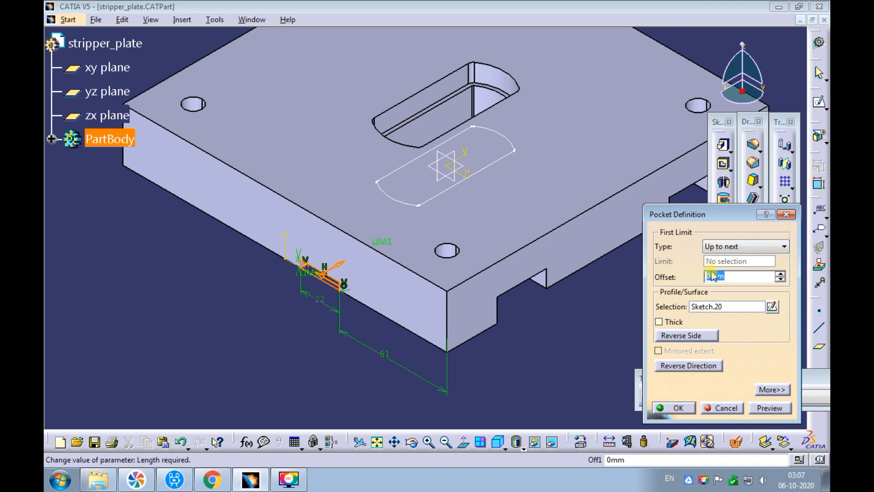
pyautogui.doubleClick(387, 355)
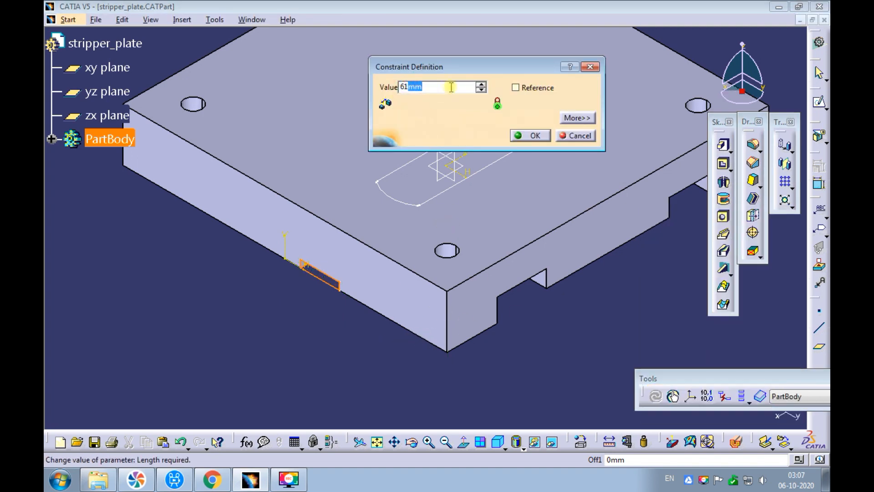
pyautogui.write('61+2')
pyautogui.press('Return')
pyautogui.click(667, 406)
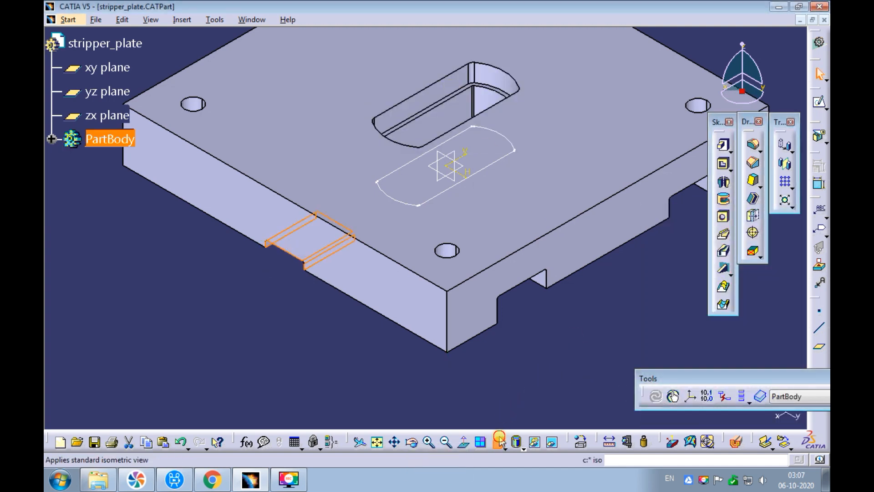
pyautogui.click(377, 442)
# - Return to the Press_Tool_Assembly window, check the strip pusher's clearance and save all modified documents
pyautogui.click(252, 19)
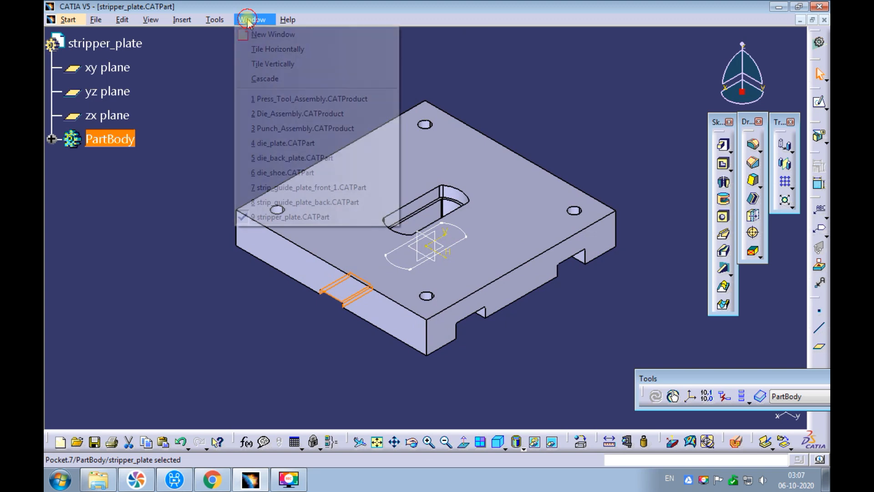
pyautogui.click(268, 98)
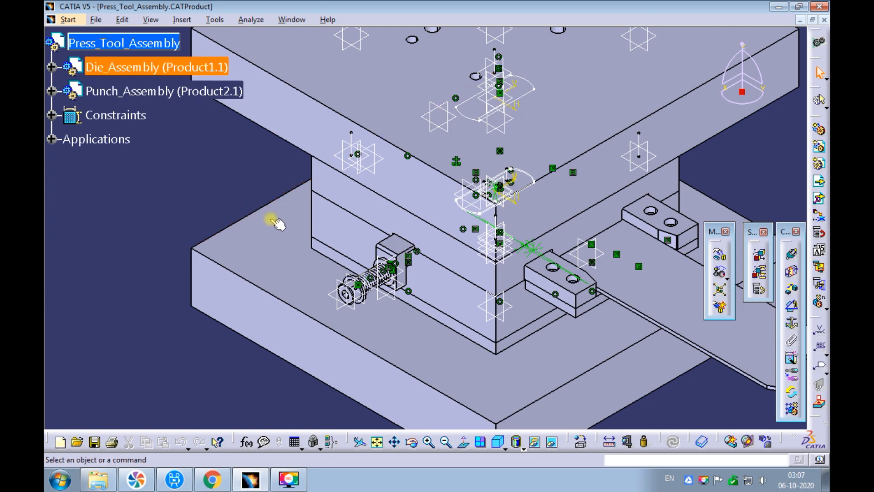
pyautogui.keyDown('ctrl'); pyautogui.moveTo(254, 160); pyautogui.dragTo(237, 195, button='middle'); pyautogui.keyUp('ctrl')
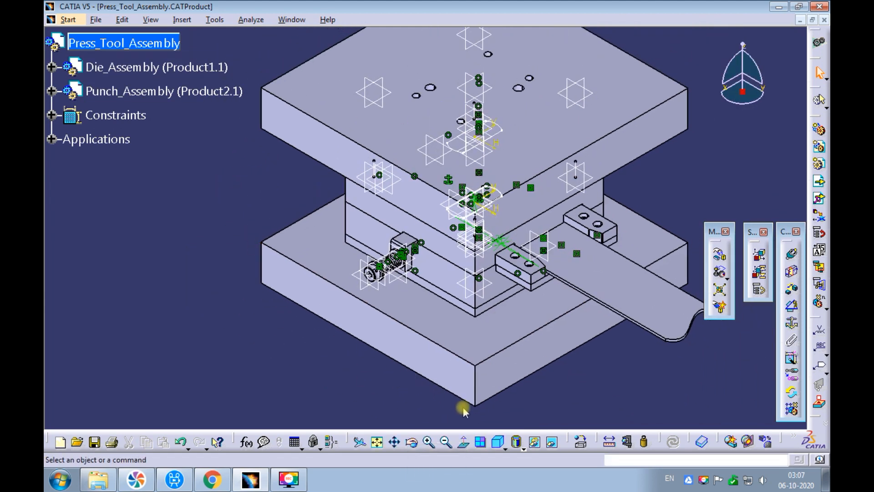
pyautogui.click(502, 441)
pyautogui.click(461, 421)
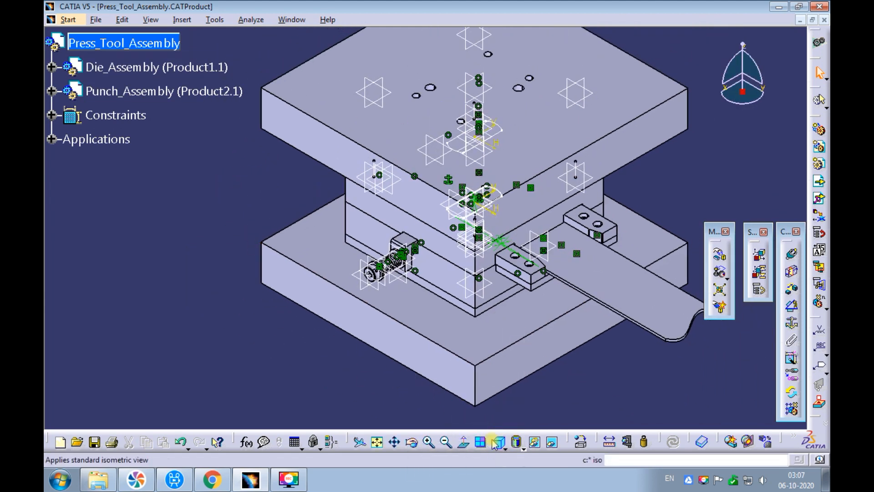
pyautogui.click(381, 442)
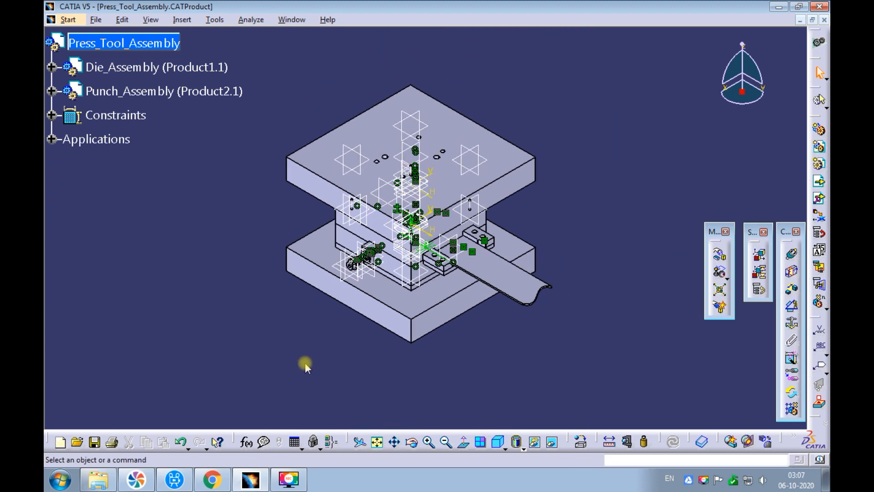
pyautogui.click(95, 21)
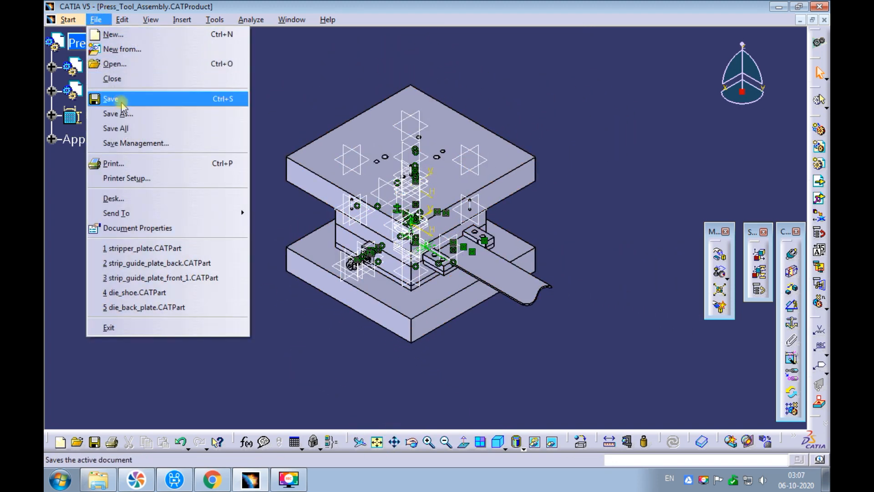
pyautogui.click(117, 127)
pyautogui.click(418, 268)
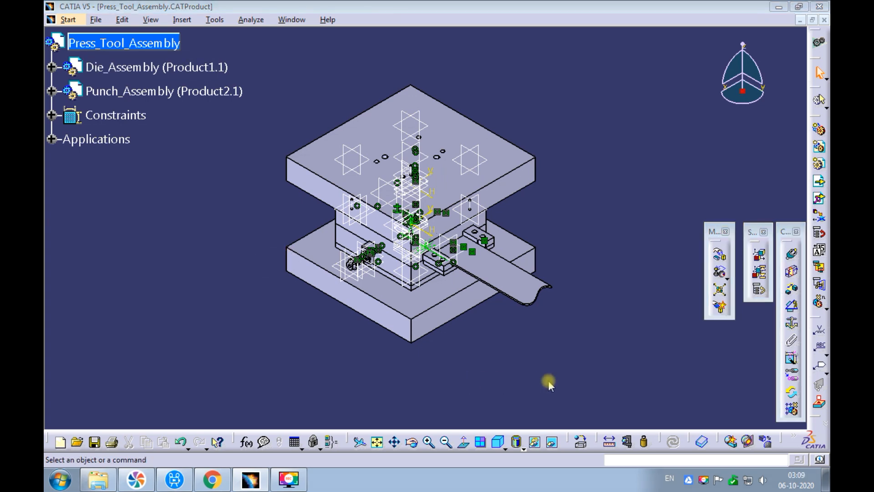
# - Section the press tool assembly with a plane normal to X, cutting away the volume, and maximize the assembly window
pyautogui.click(748, 441)
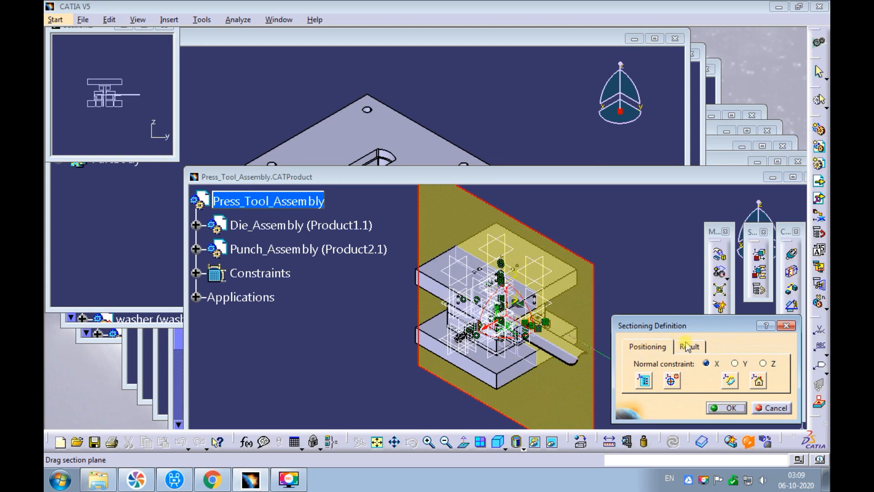
pyautogui.click(688, 347)
pyautogui.click(632, 371)
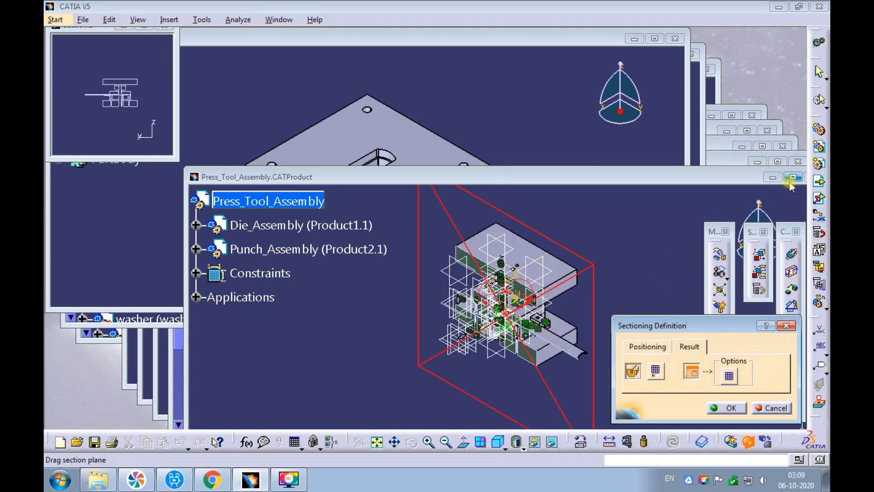
pyautogui.click(793, 177)
# - Move the section plane through the press tool to examine the springs and internal holes, and close the section without keeping it
pyautogui.keyDown('ctrl'); pyautogui.moveTo(326, 173); pyautogui.dragTo(347, 98, button='middle'); pyautogui.keyUp('ctrl')
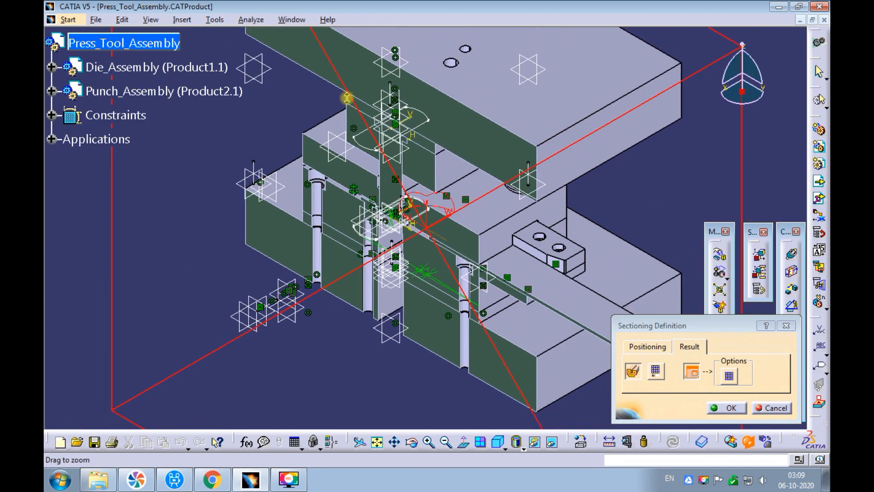
pyautogui.moveTo(604, 123); pyautogui.dragTo(642, 97)
pyautogui.moveTo(643, 98); pyautogui.dragTo(621, 134, button='middle')
pyautogui.moveTo(610, 144); pyautogui.dragTo(492, 269)
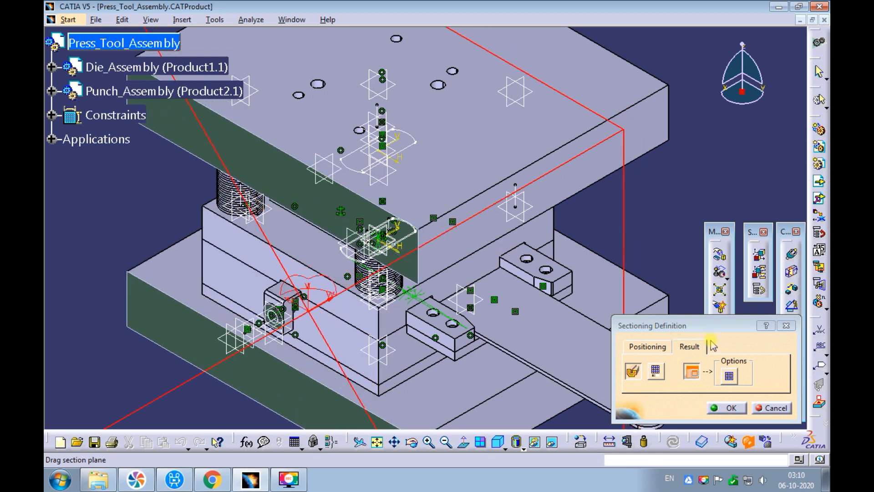
pyautogui.press('Escape')
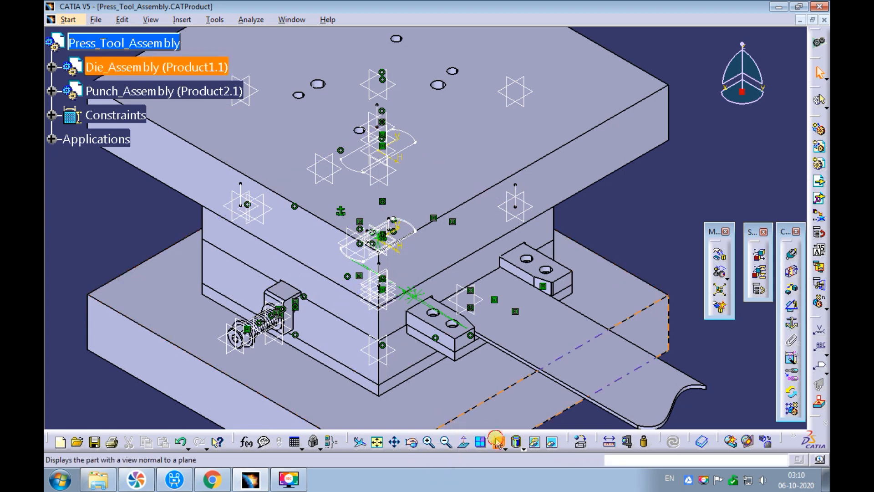
pyautogui.click(380, 441)
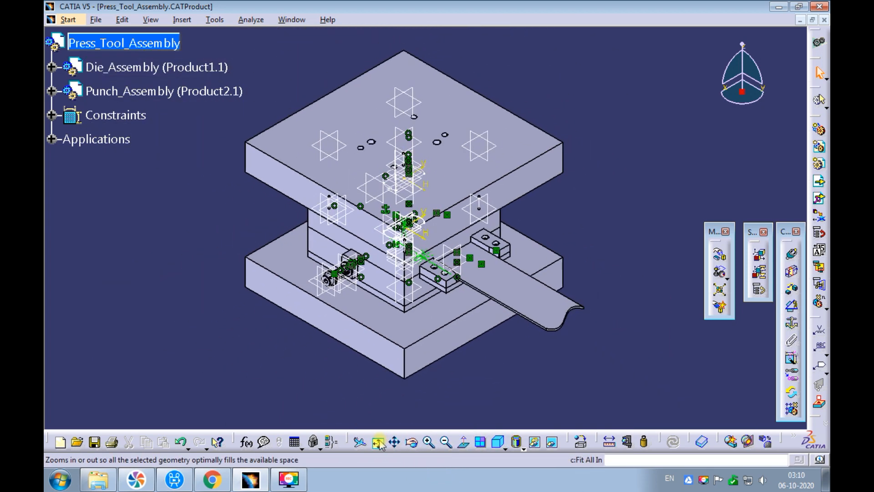
# - Close the part windows of stripper_plate, strip_guide_plate_back and strip_guide_plate_front_1
pyautogui.click(292, 20)
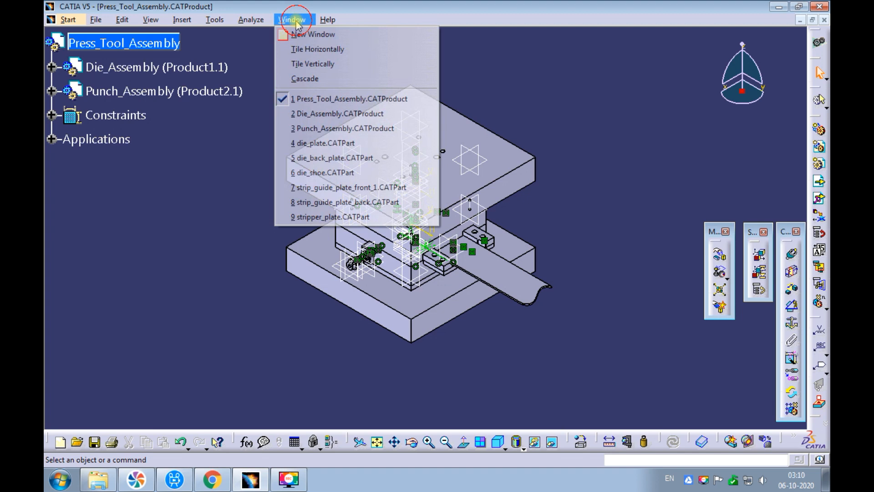
pyautogui.click(305, 217)
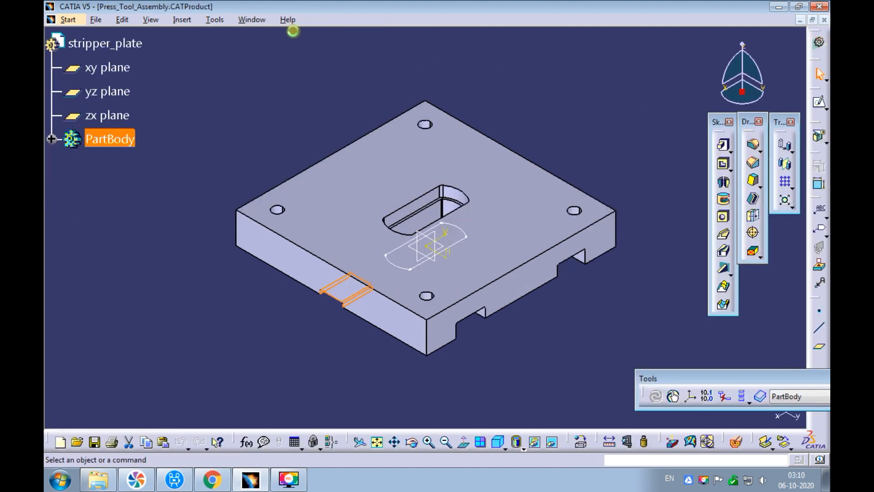
pyautogui.click(286, 22)
pyautogui.click(303, 200)
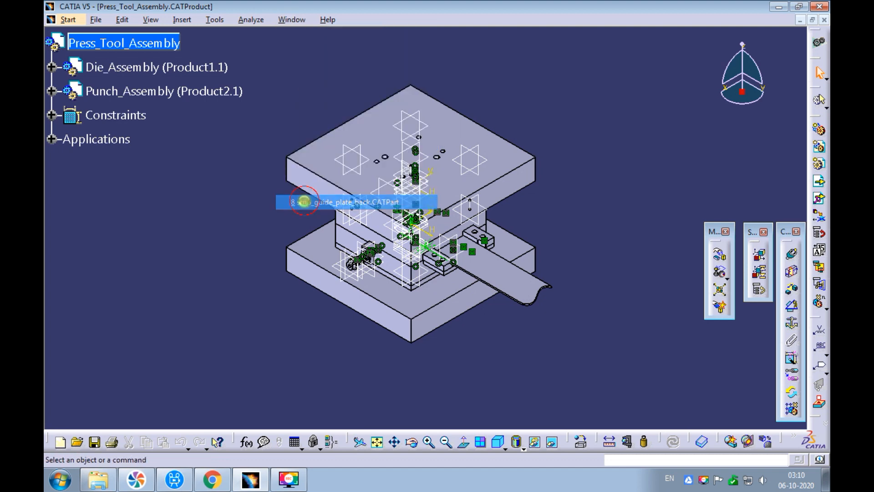
pyautogui.click(823, 20)
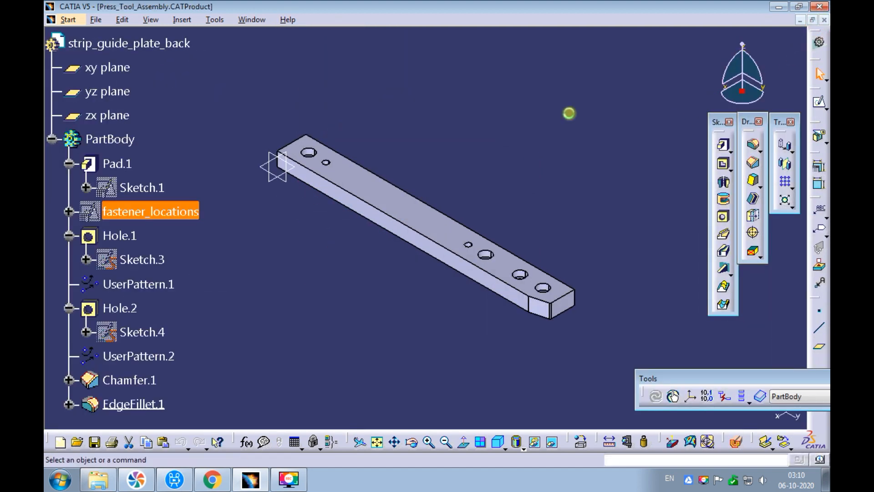
pyautogui.click(291, 20)
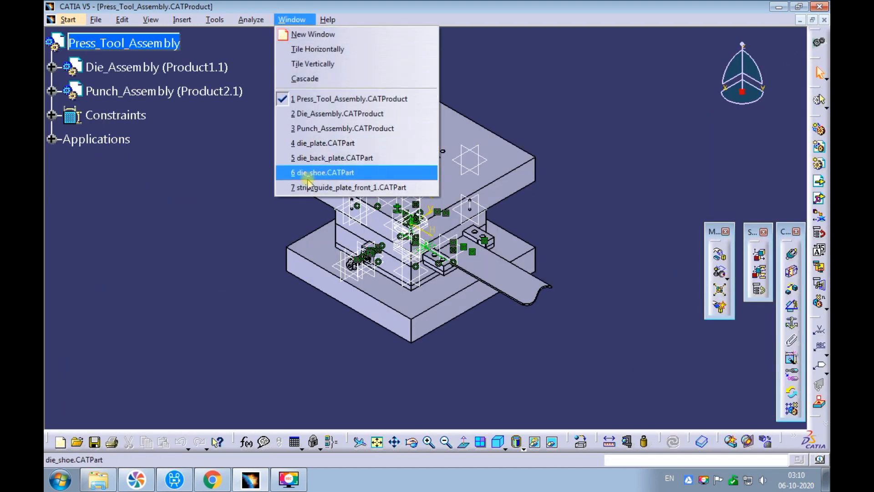
pyautogui.click(328, 187)
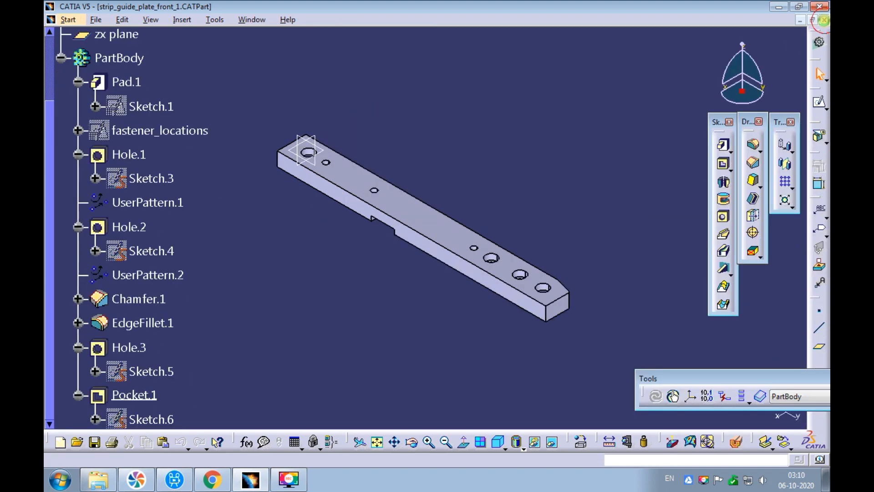
pyautogui.hotkey('ctrl', 'F4')
# - Close the part windows of die_shoe, die_back_plate and die_plate
pyautogui.click(291, 20)
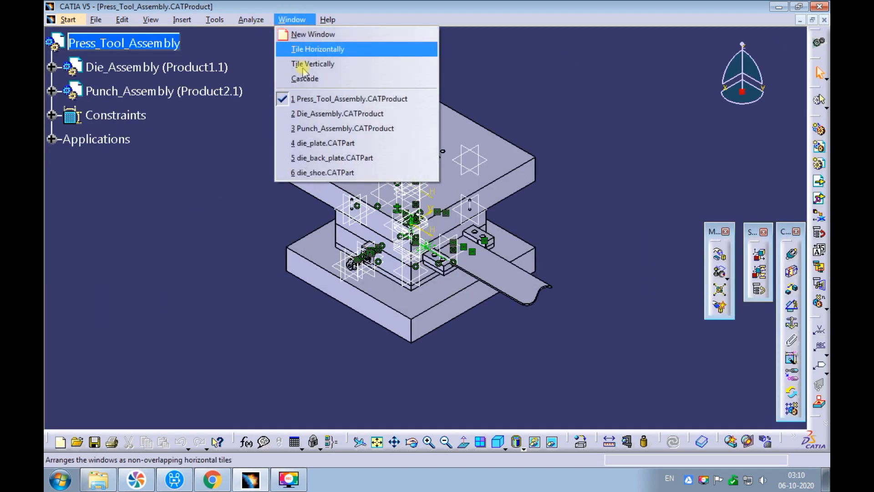
pyautogui.click(314, 173)
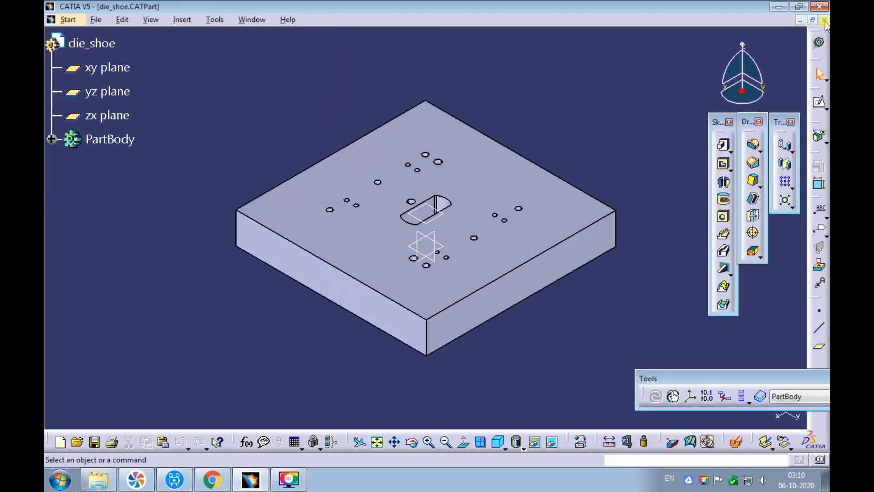
pyautogui.hotkey('ctrl', 'F4')
pyautogui.click(291, 19)
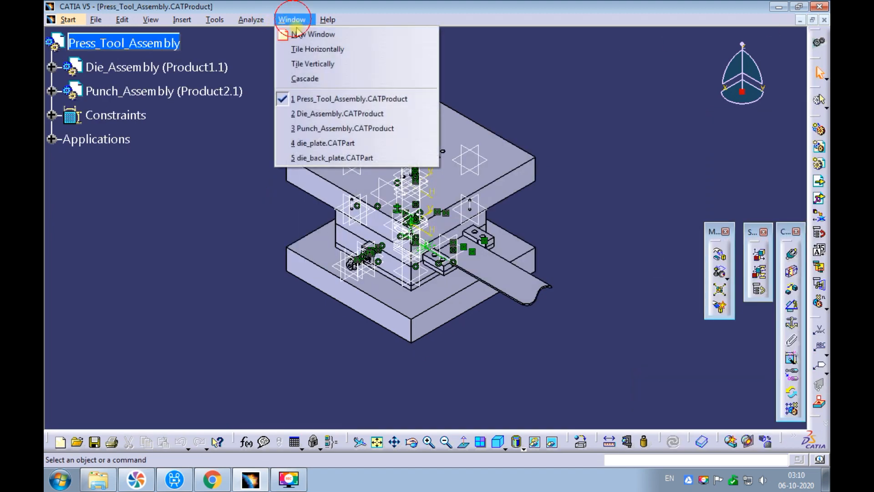
pyautogui.click(316, 158)
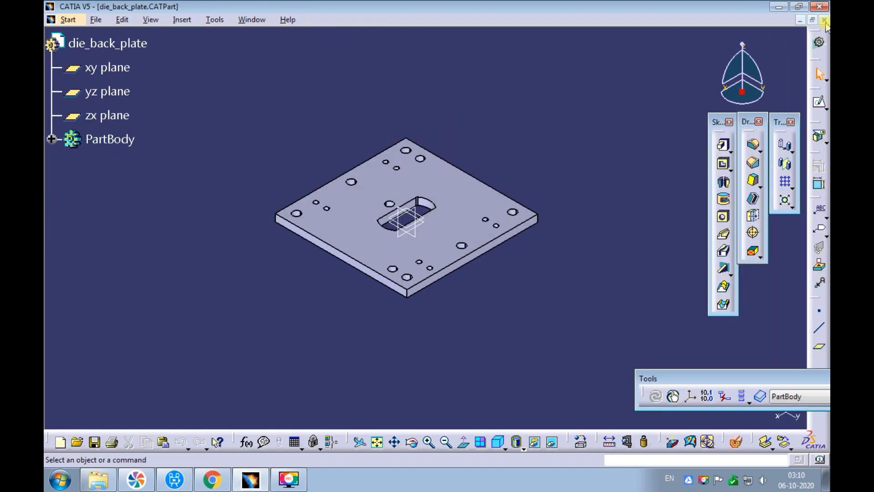
pyautogui.hotkey('ctrl', 'F4')
pyautogui.click(292, 20)
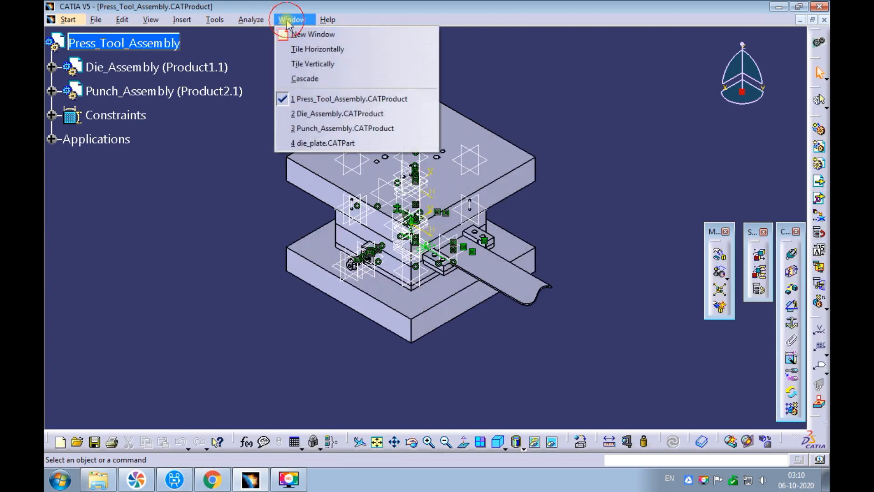
pyautogui.click(308, 143)
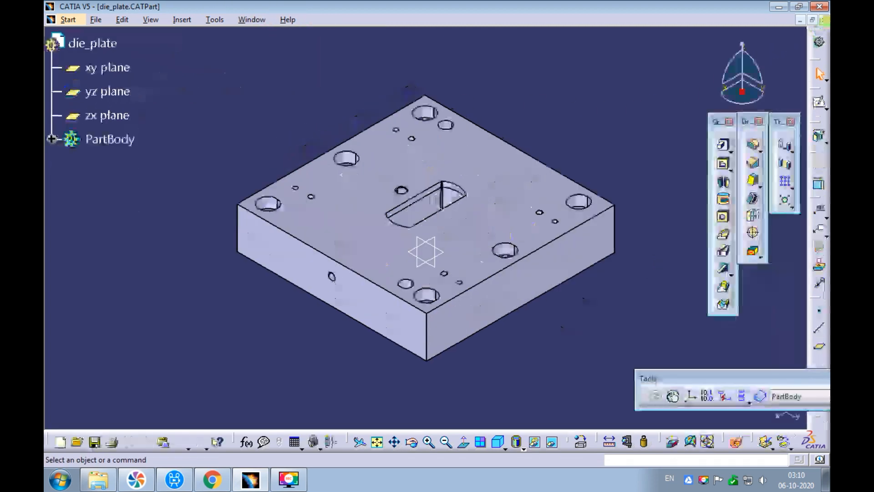
pyautogui.hotkey('ctrl', 'F4')
# - Switch to the Punch_Assembly window to view it and return to the Press_Tool_Assembly window
pyautogui.click(292, 20)
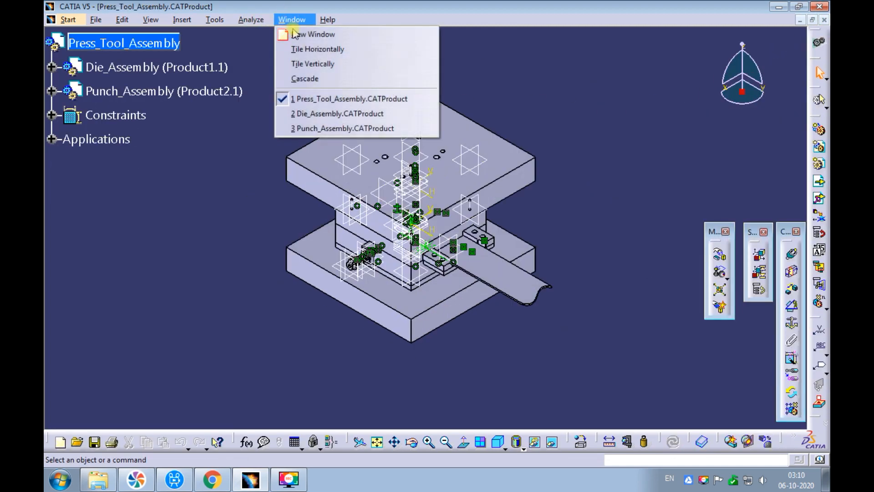
pyautogui.click(336, 129)
pyautogui.click(291, 19)
pyautogui.click(308, 98)
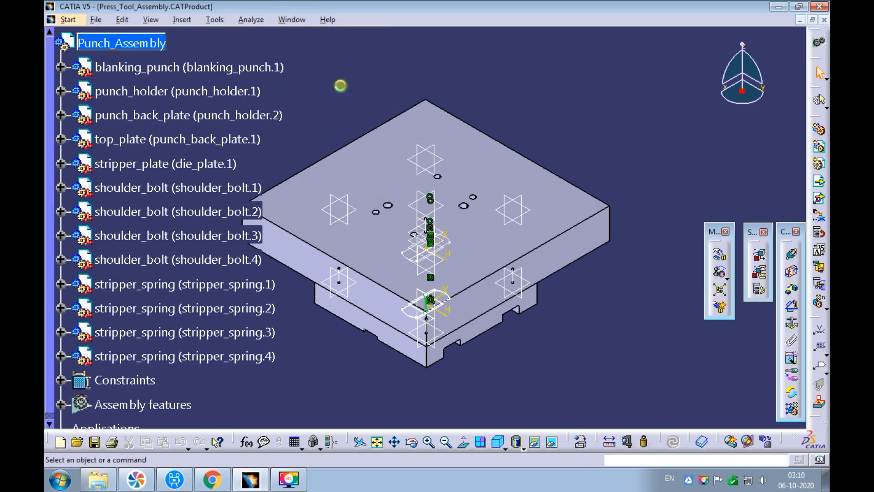